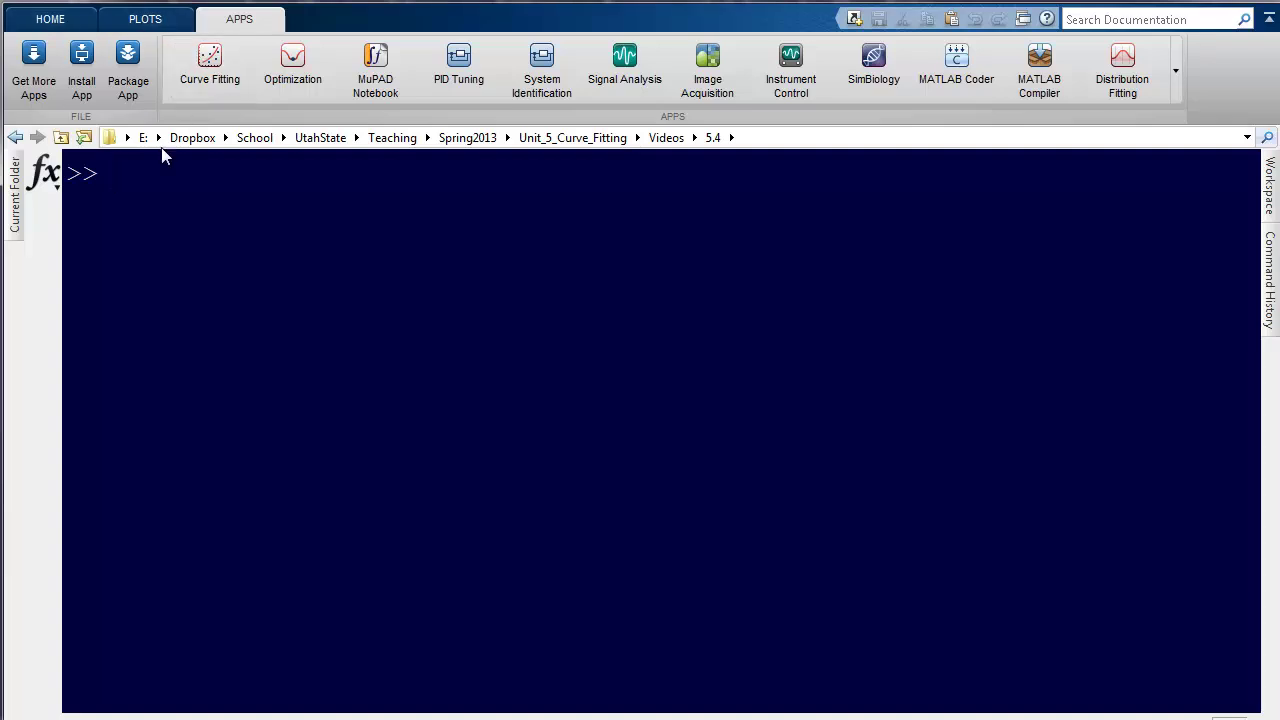
Switch to the LyX problem statement and copy the x values 0.75 to 8.5 from the Problem 17.7 table
key("alt+Tab")
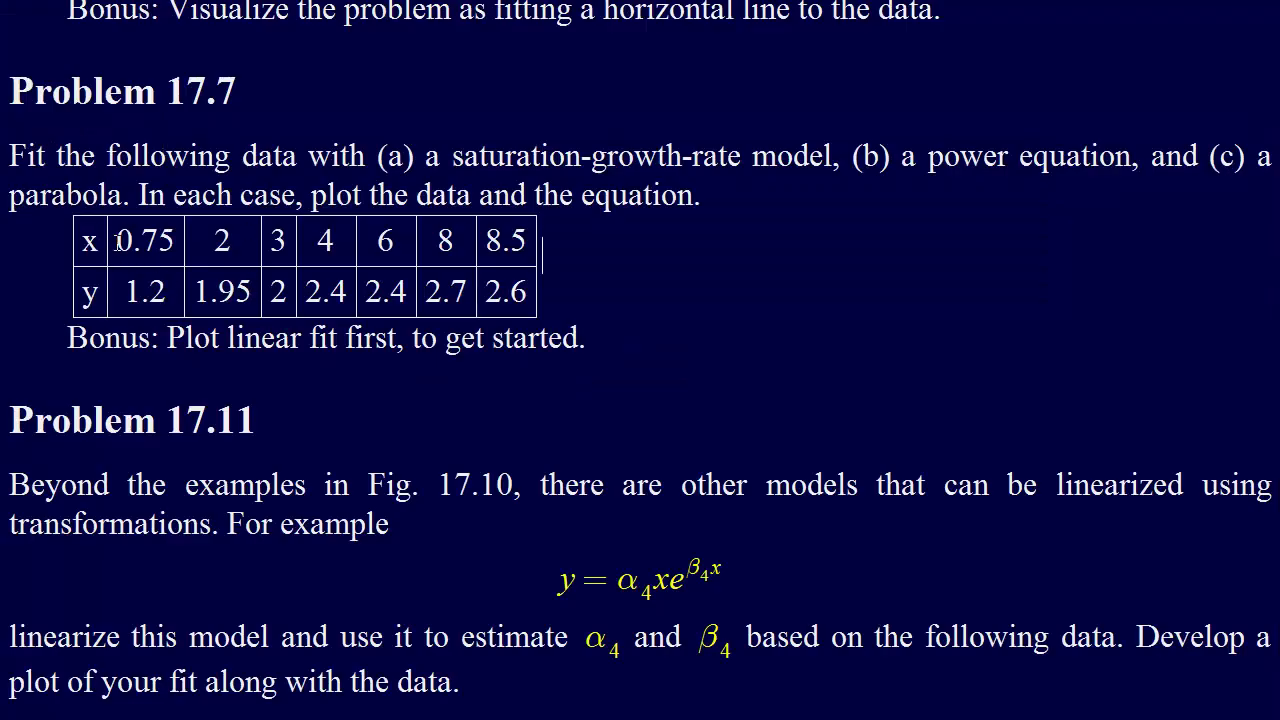
left_click_drag(117, 241, 530, 241)
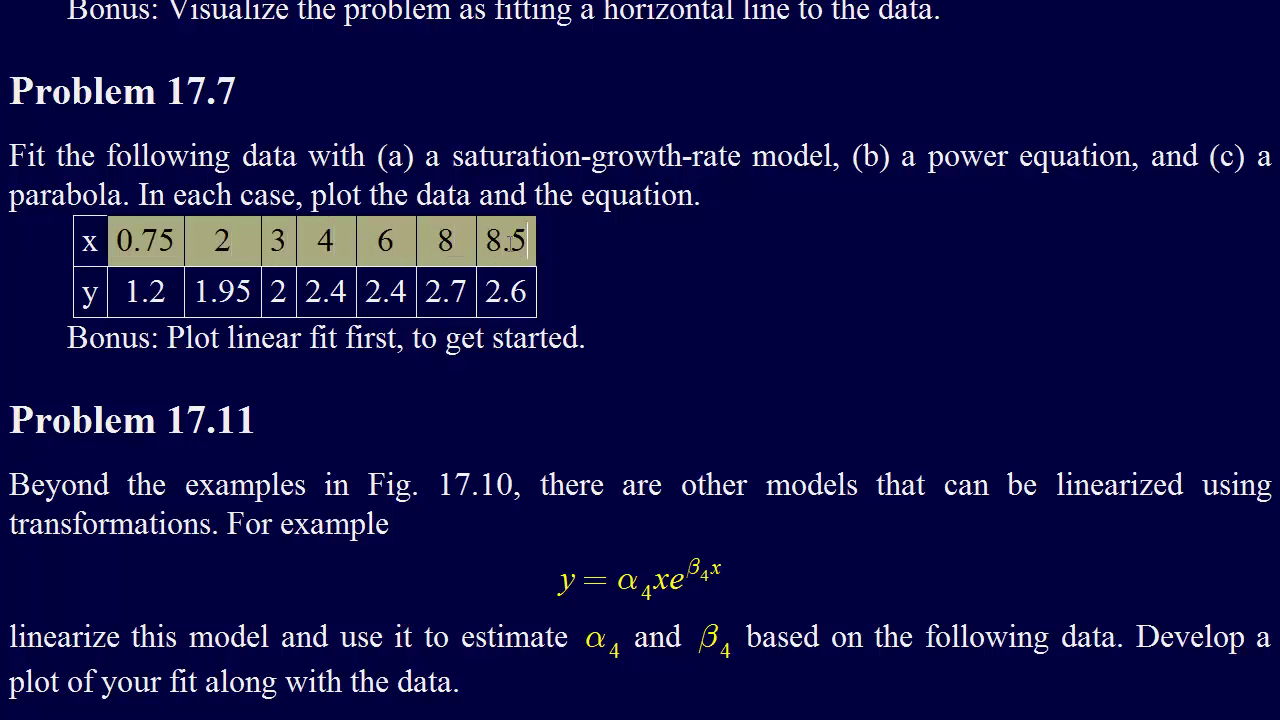
right_click(404, 238)
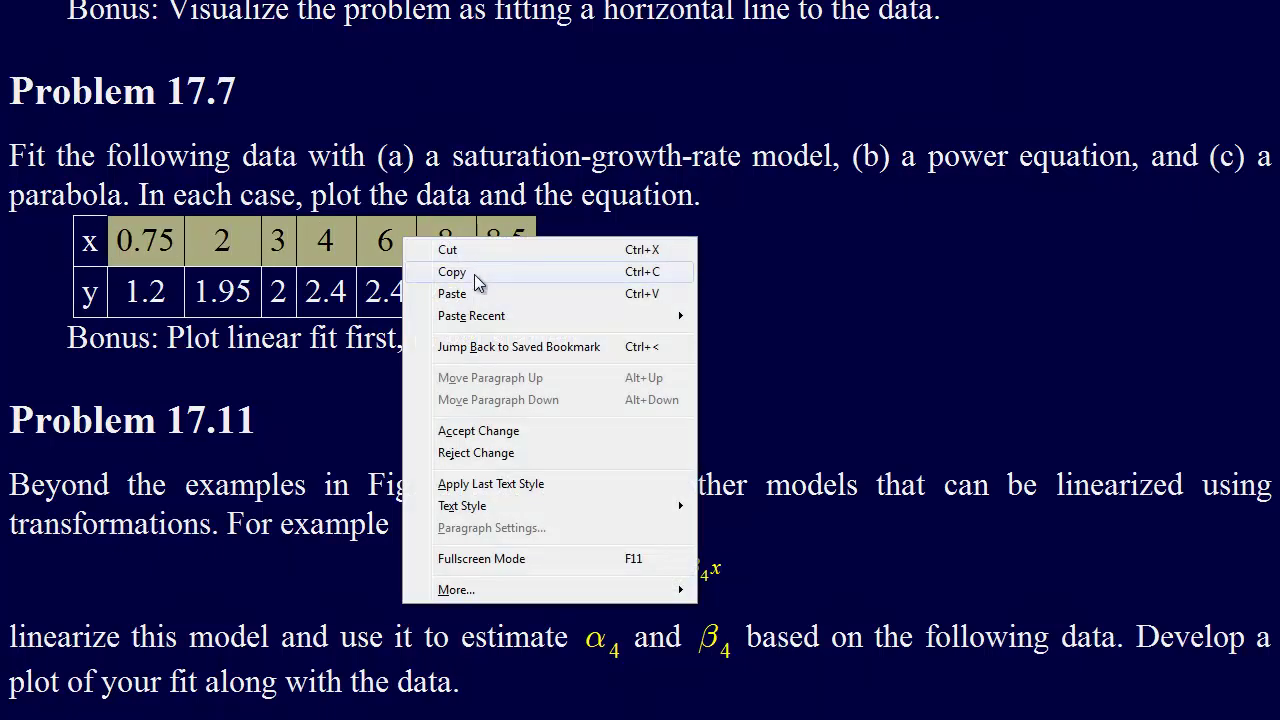
left_click(476, 282)
Switch back to MATLAB and try to assign the copied values to x without brackets
key("alt+Tab")
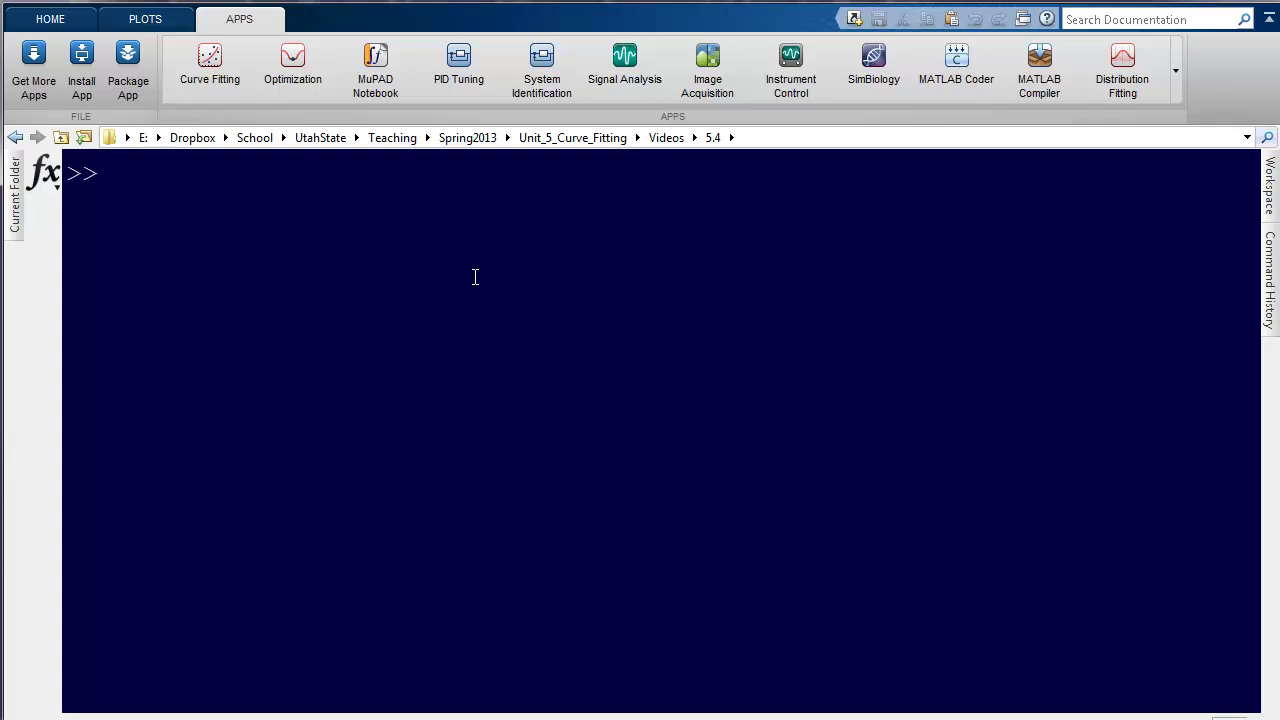
type("x =")
key("ctrl+v")
key("Return")
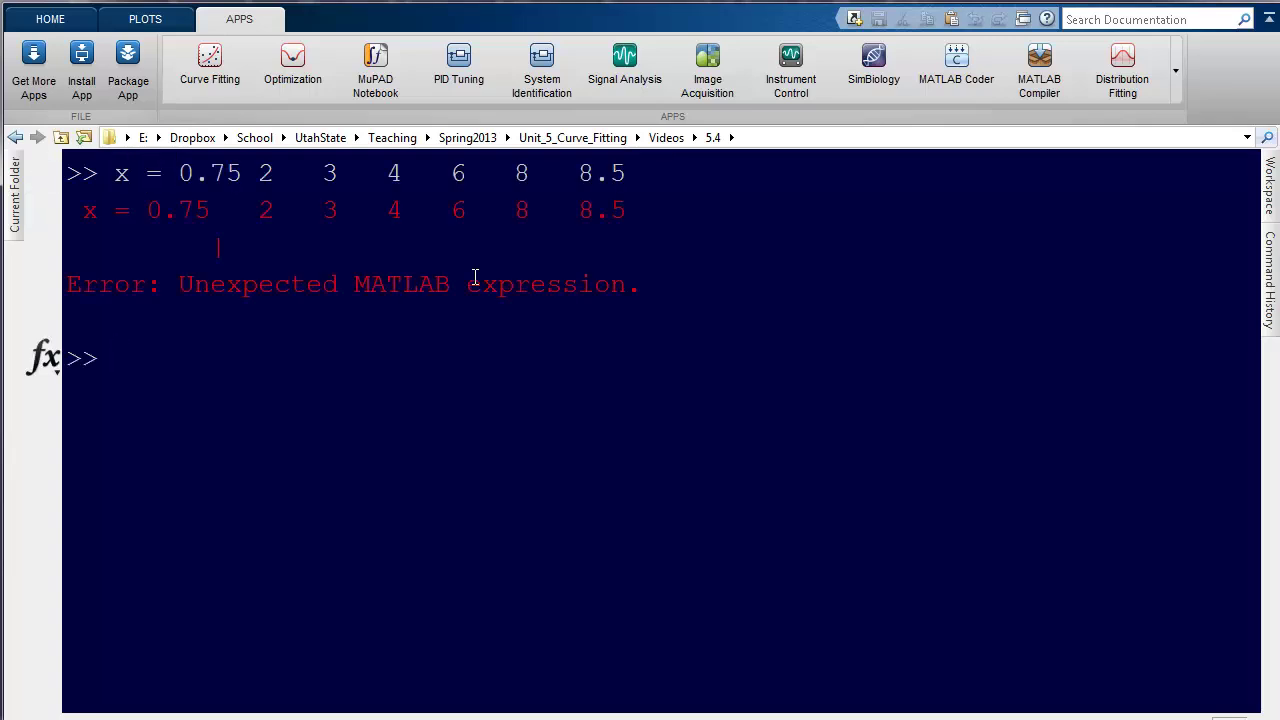
Recall the x assignment, enclose its values in square brackets as [0.75 2 3 4 6 8 8.5], and run it
key("Up")
type("]")
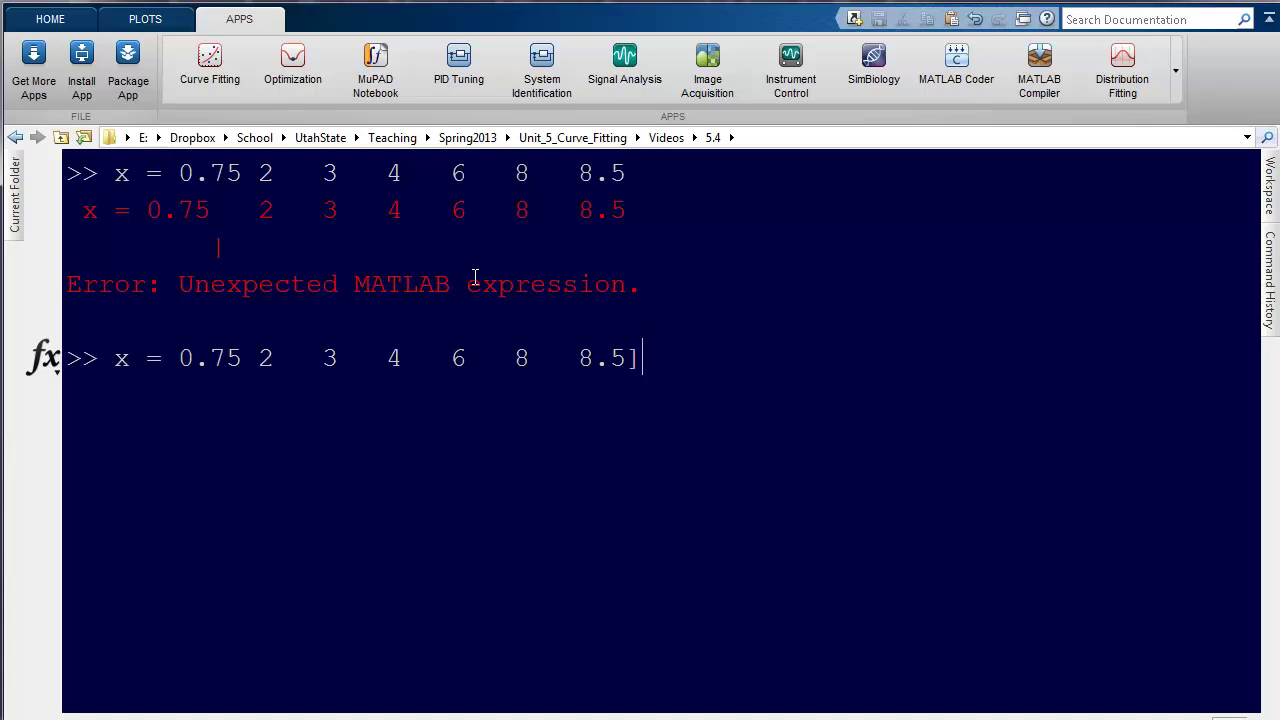
key("Left")
key("Left")
key("Left")
key("Left")
key("Left")
key("Left")
key("Left")
key("Left")
key("Left")
key("Left")
key("Left")
key("Left")
key("Left")
key("Left")
key("Left")
key("Left")
key("Left")
key("Left")
key("Left")
type("[")
key("Return")
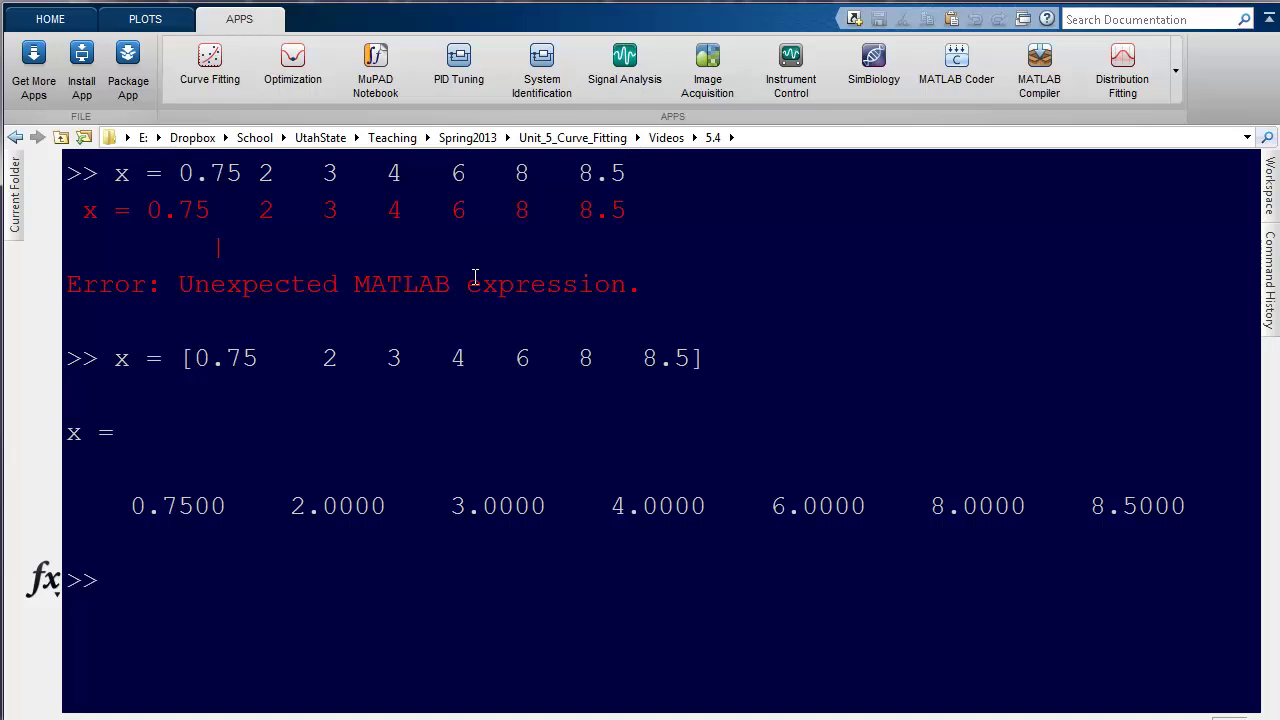
Begin a bracketed y assignment in MATLAB and copy the y values 1.2 to 2.6 from the Problem 17.7 table in LyX
type("y =")
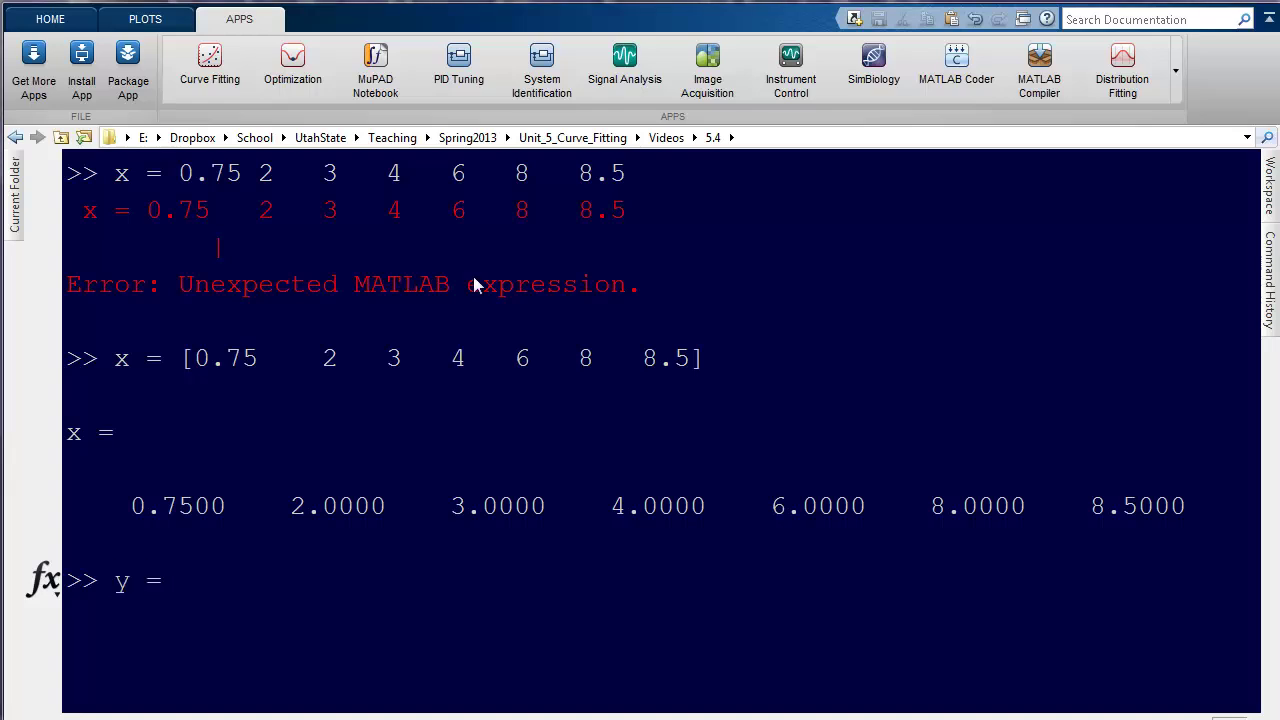
key("alt+Tab")
key("alt+Tab")
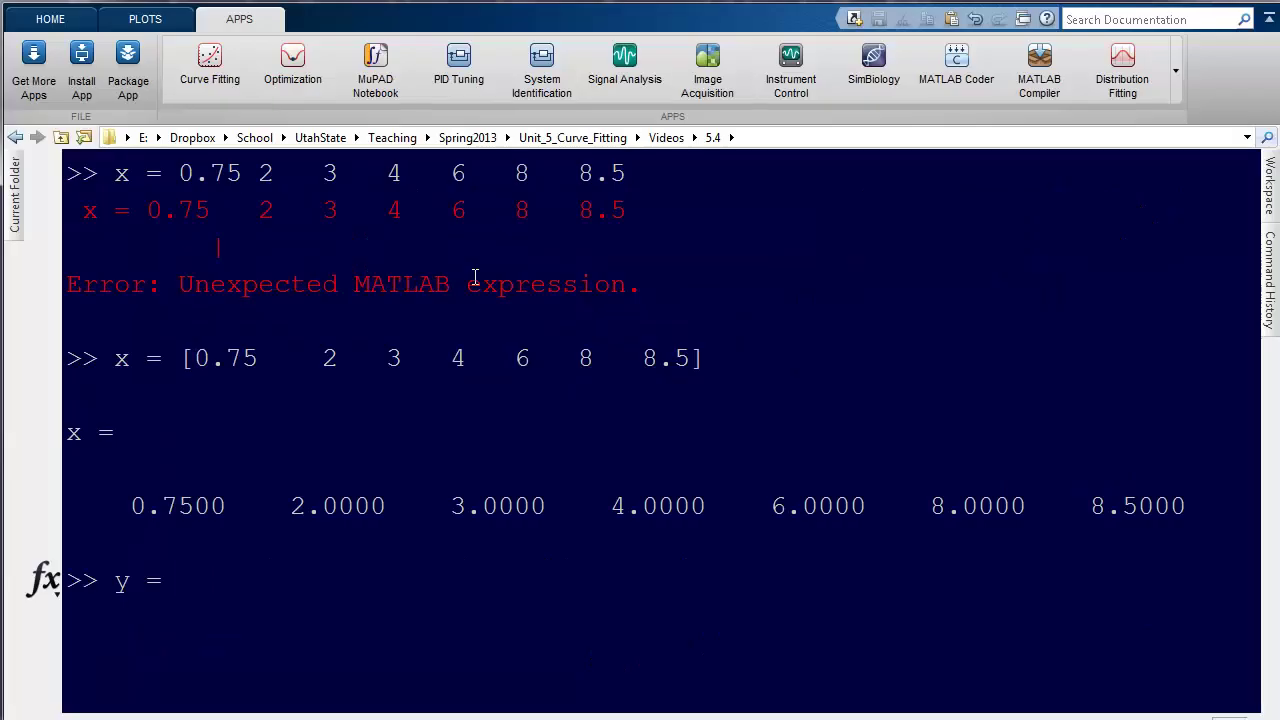
type("[")
key("alt+Tab")
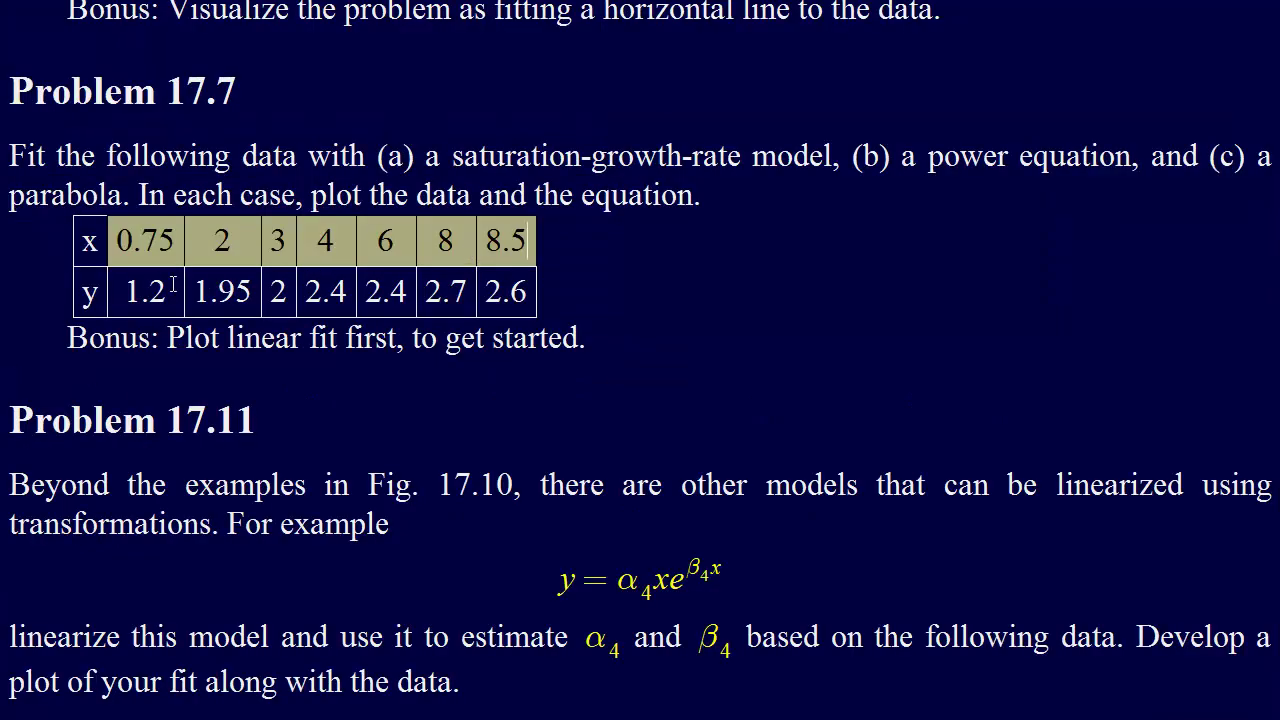
left_click_drag(128, 290, 505, 285)
right_click(422, 288)
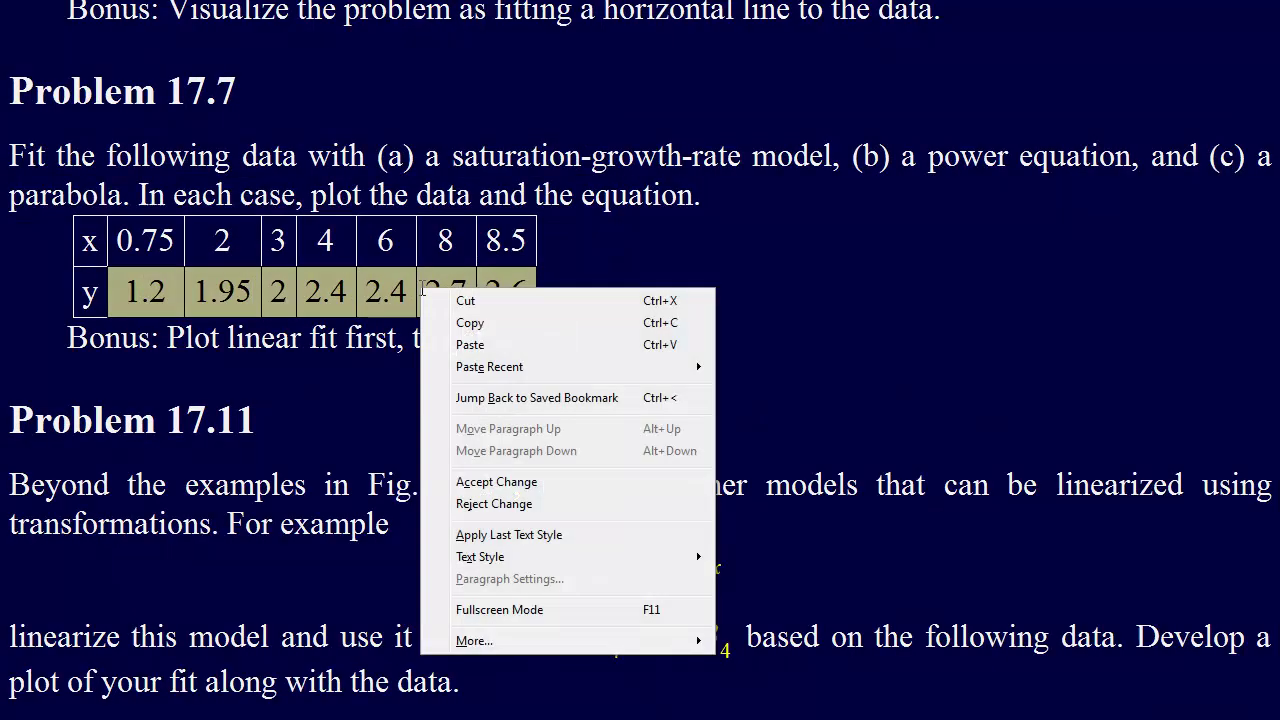
left_click(491, 328)
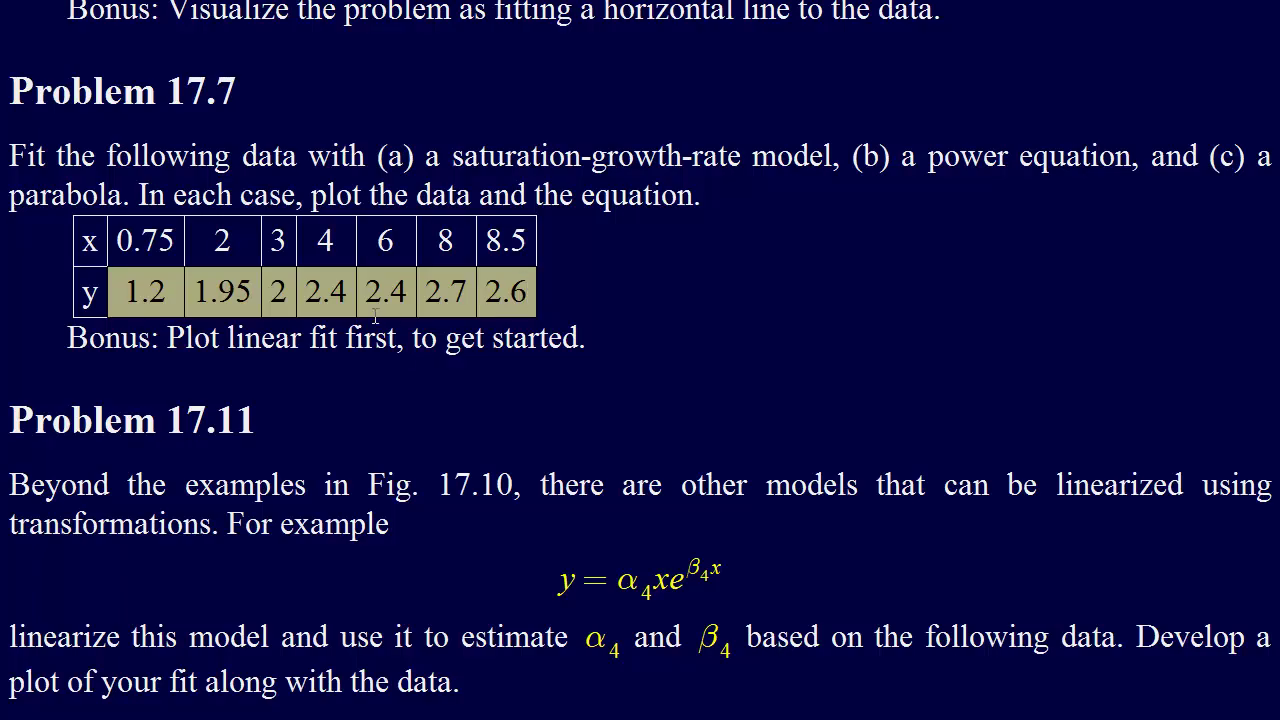
Return to MATLAB and complete and run the assignment y = [1.2 1.95 2 2.4 2.4 2.7 2.6]
key("alt+Tab")
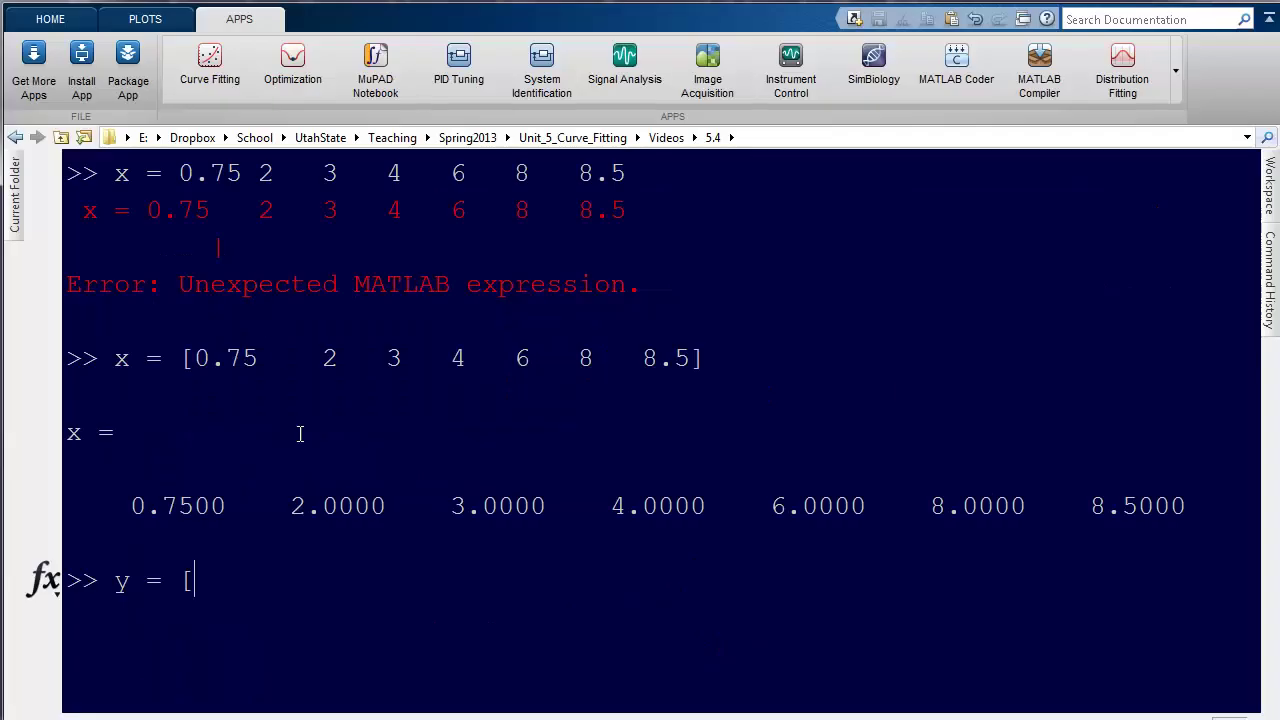
right_click(234, 582)
left_click(330, 690)
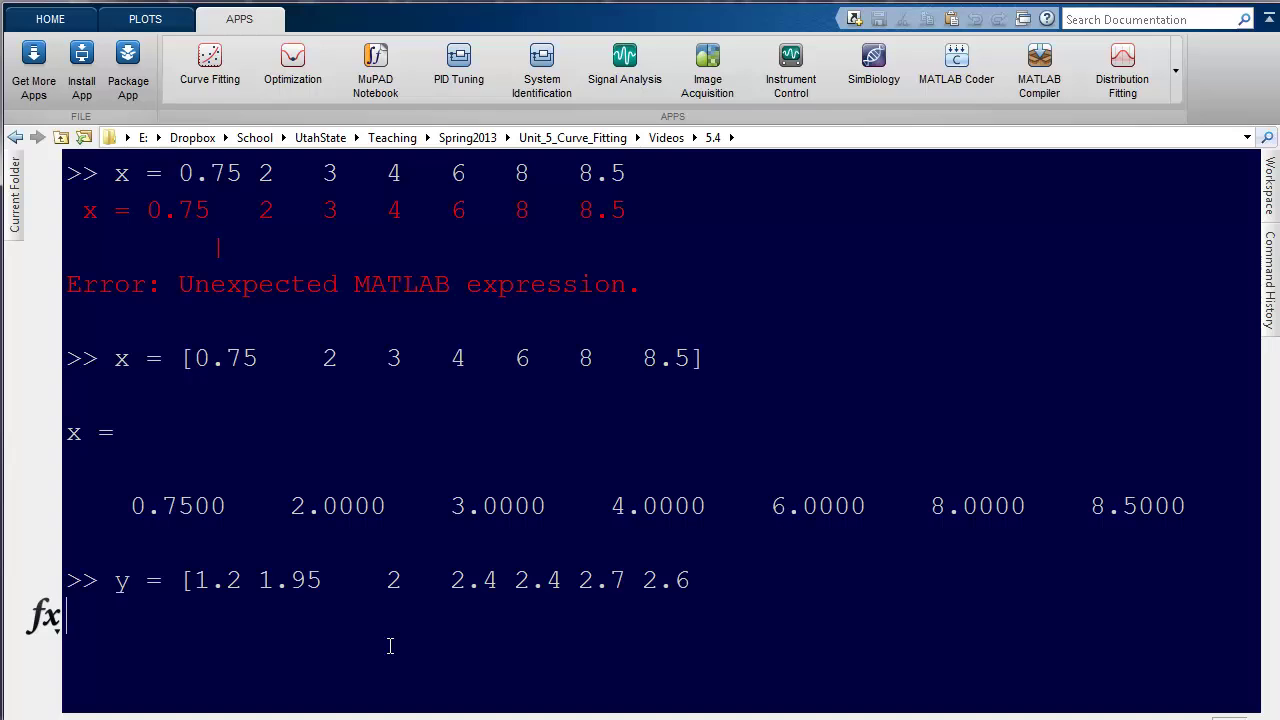
type("]")
key("Return")
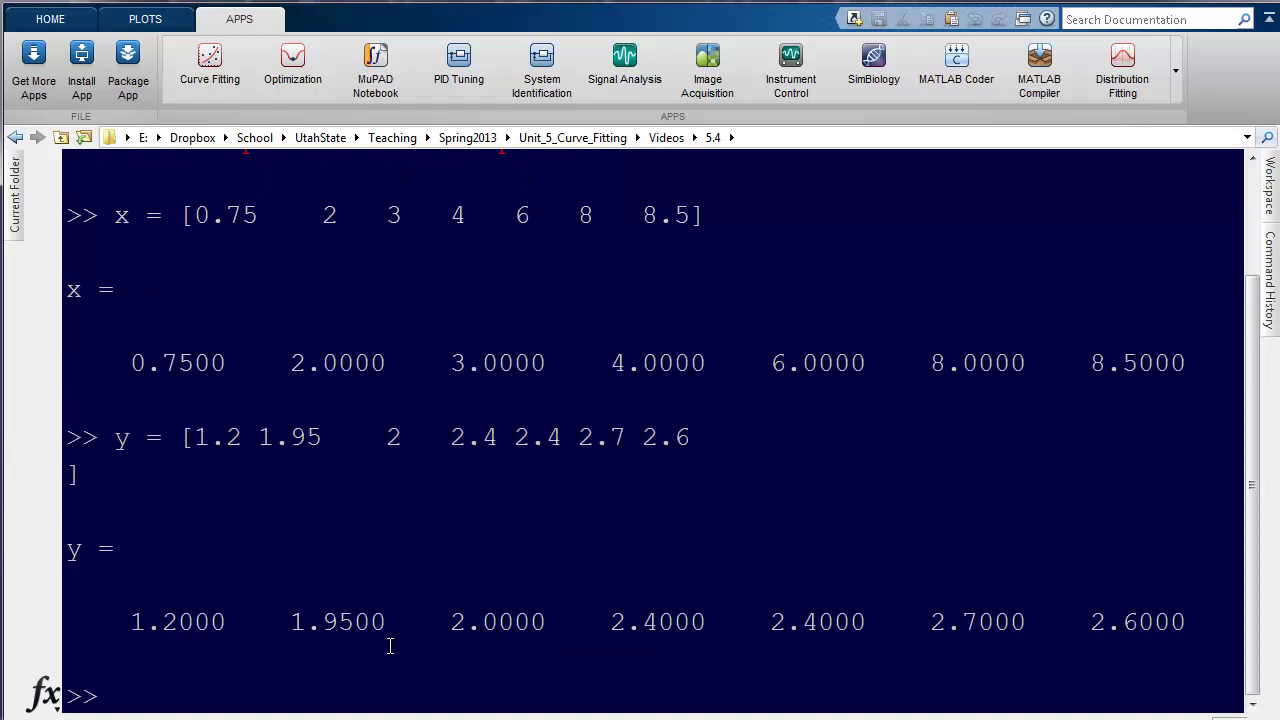
Switch to LyX and review the Problem 17.7 statement and its bonus instruction about the linear fit
key("alt+Tab")
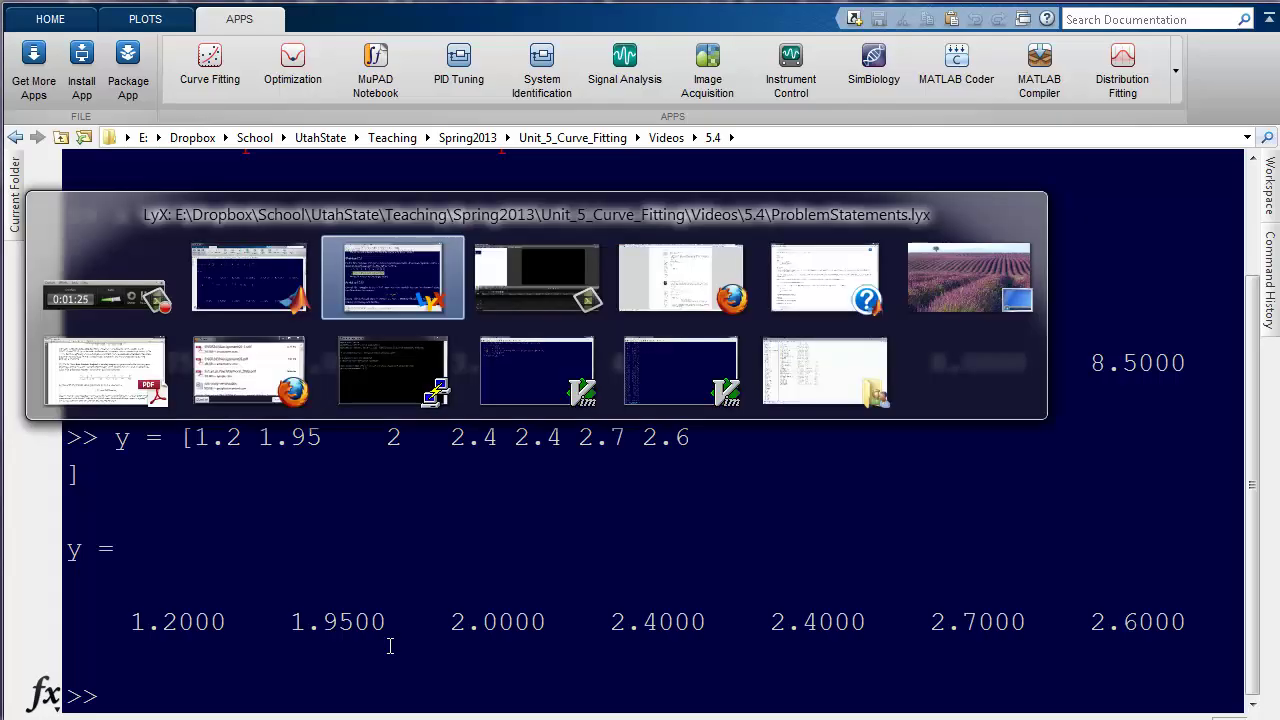
scroll(536, 470, "up", 3)
left_click(537, 470)
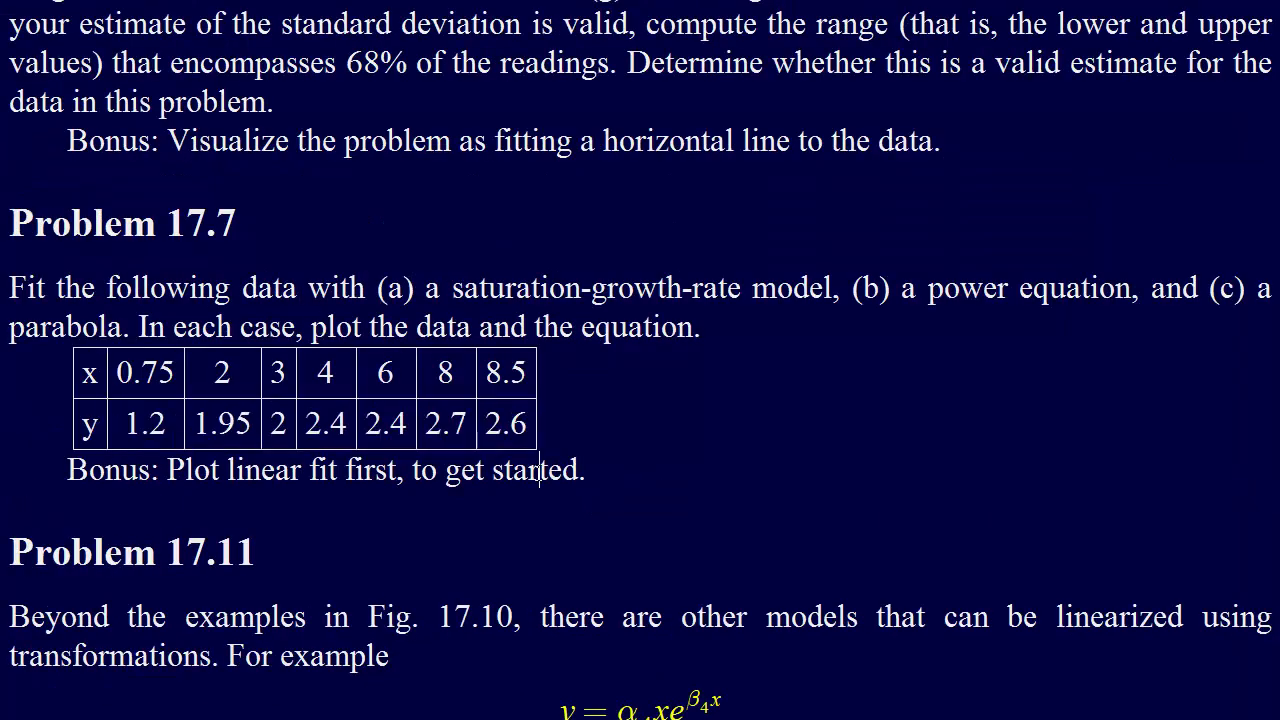
scroll(544, 436, "down", 3)
Return to MATLAB, open the Curve Fitting app, and enlarge its window to fill the screen
key("alt+Tab")
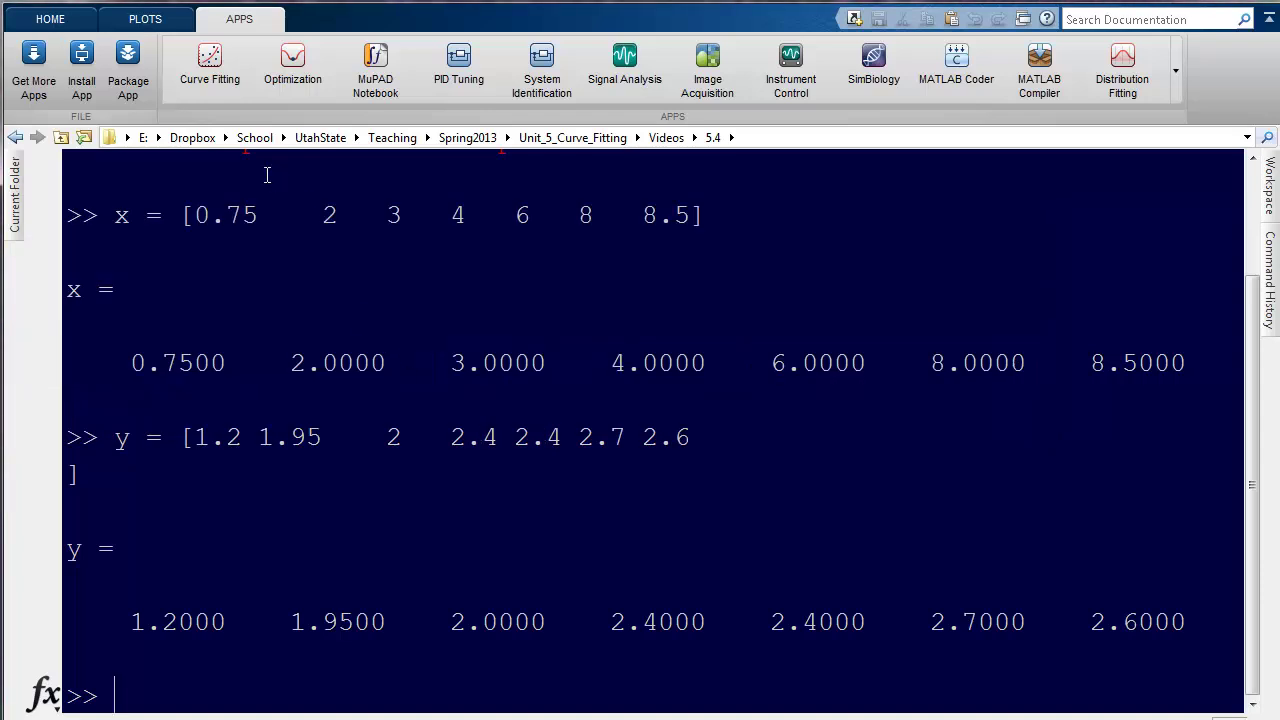
left_click(220, 75)
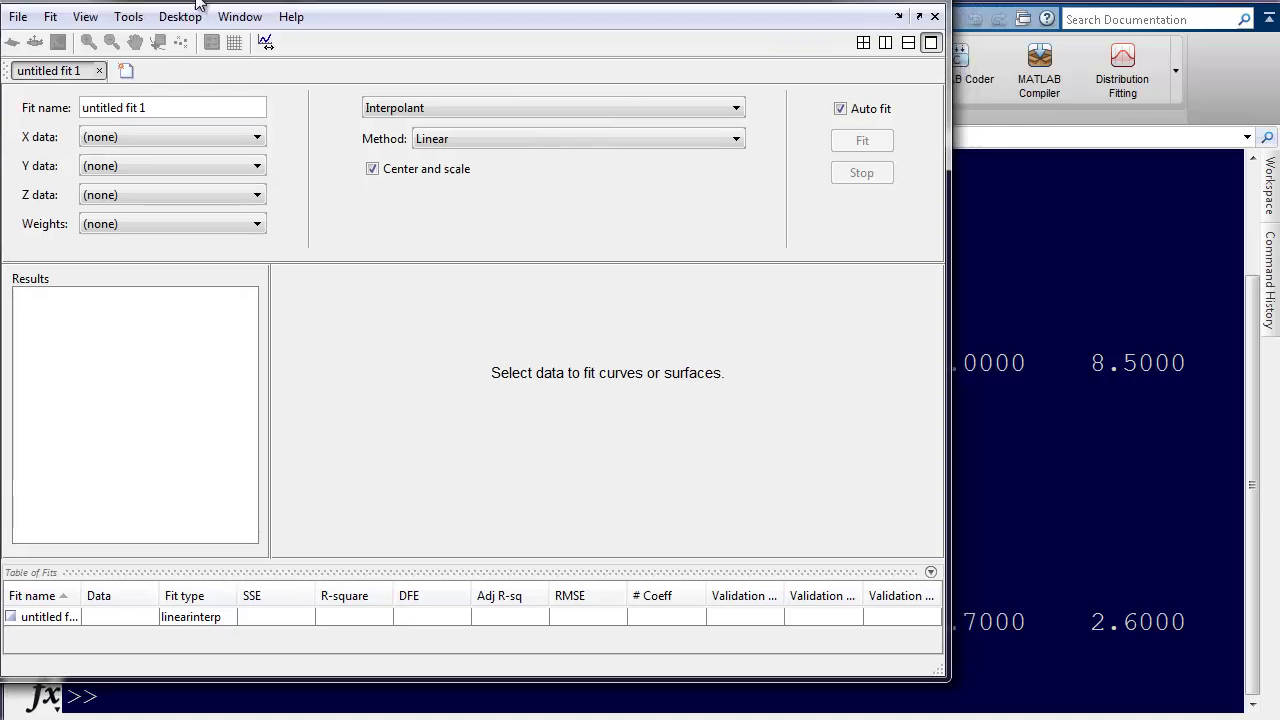
left_click_drag(197, 1, 314, 28)
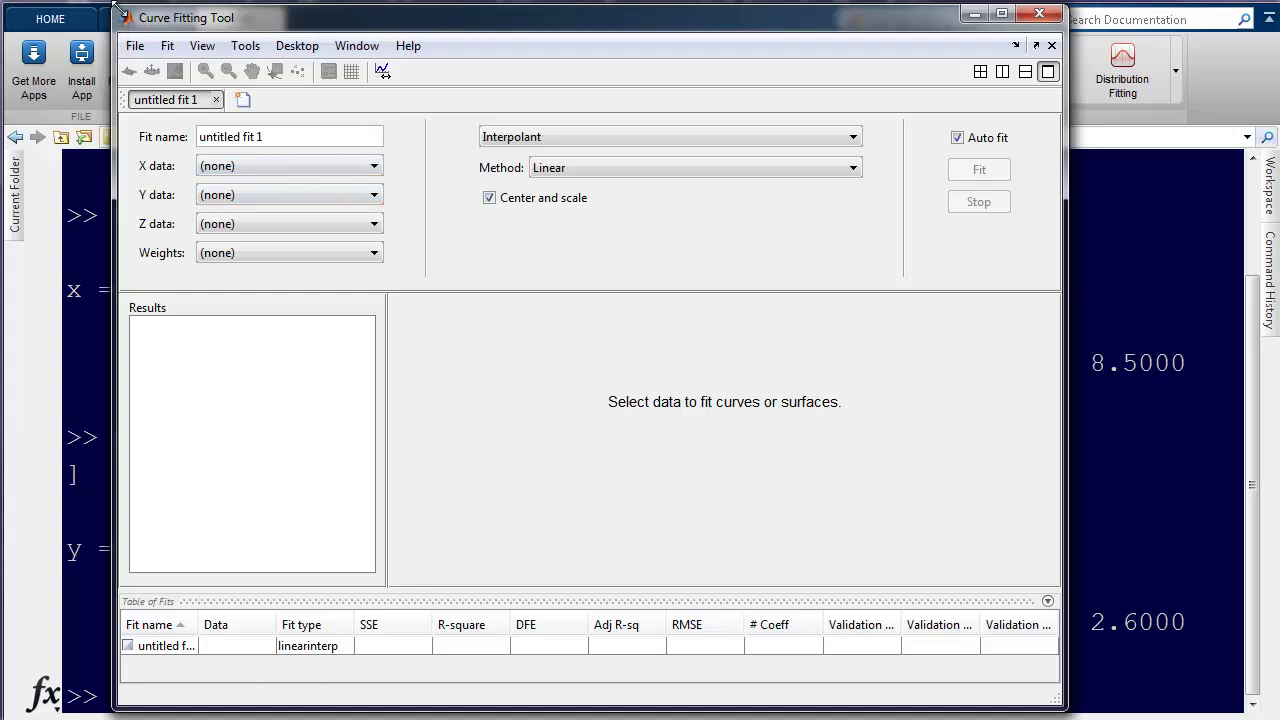
left_click_drag(121, 20, 1, 11)
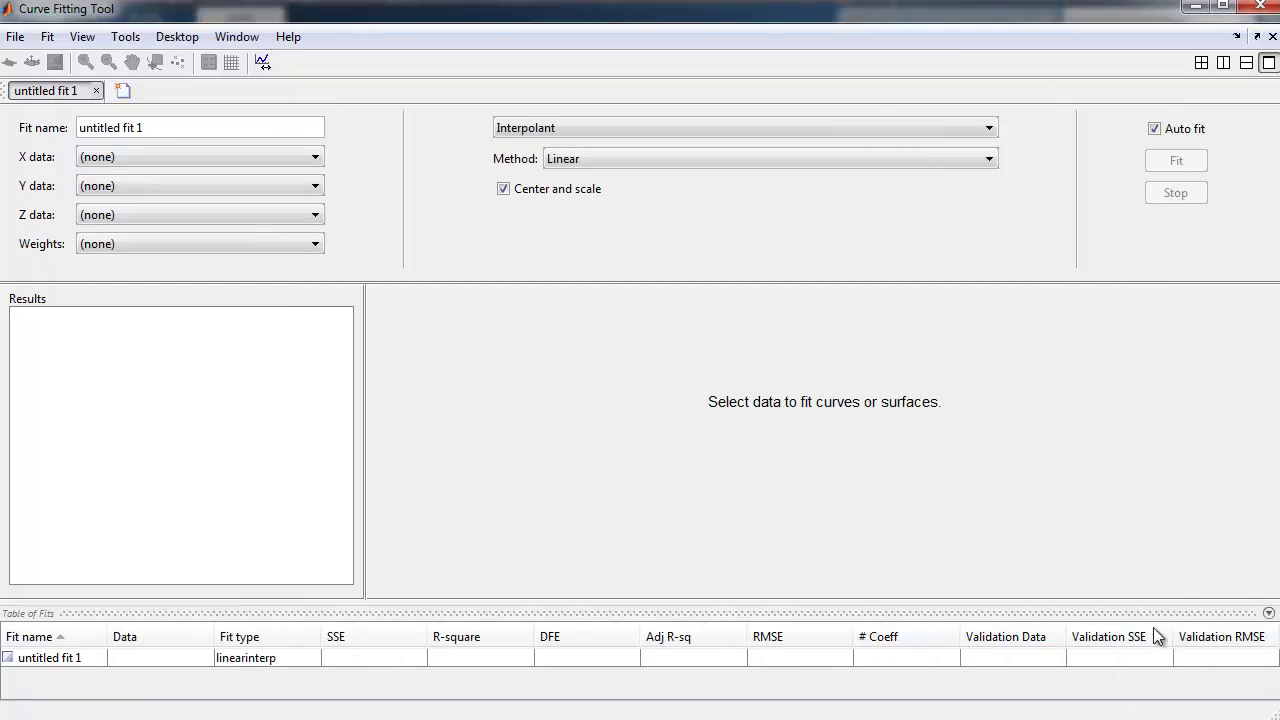
Set the fit's X data to x and Y data to y, and move the plot legend off the data points
left_click(189, 157)
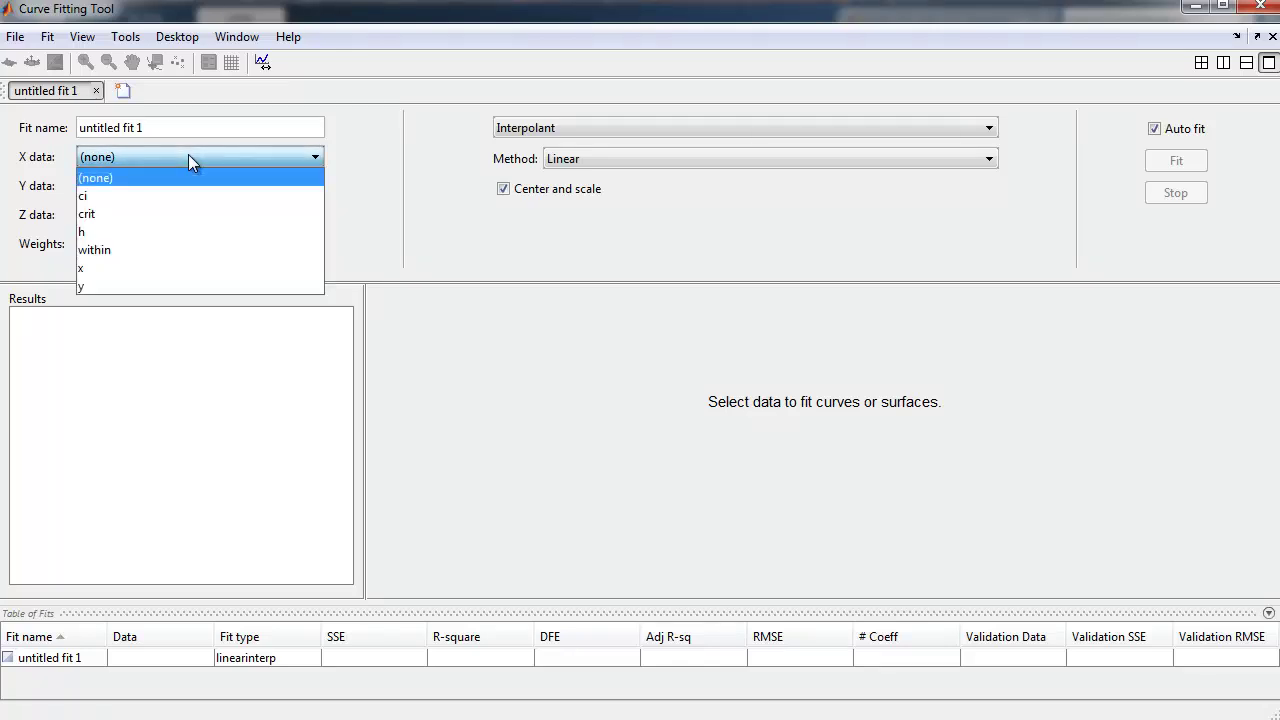
left_click(173, 270)
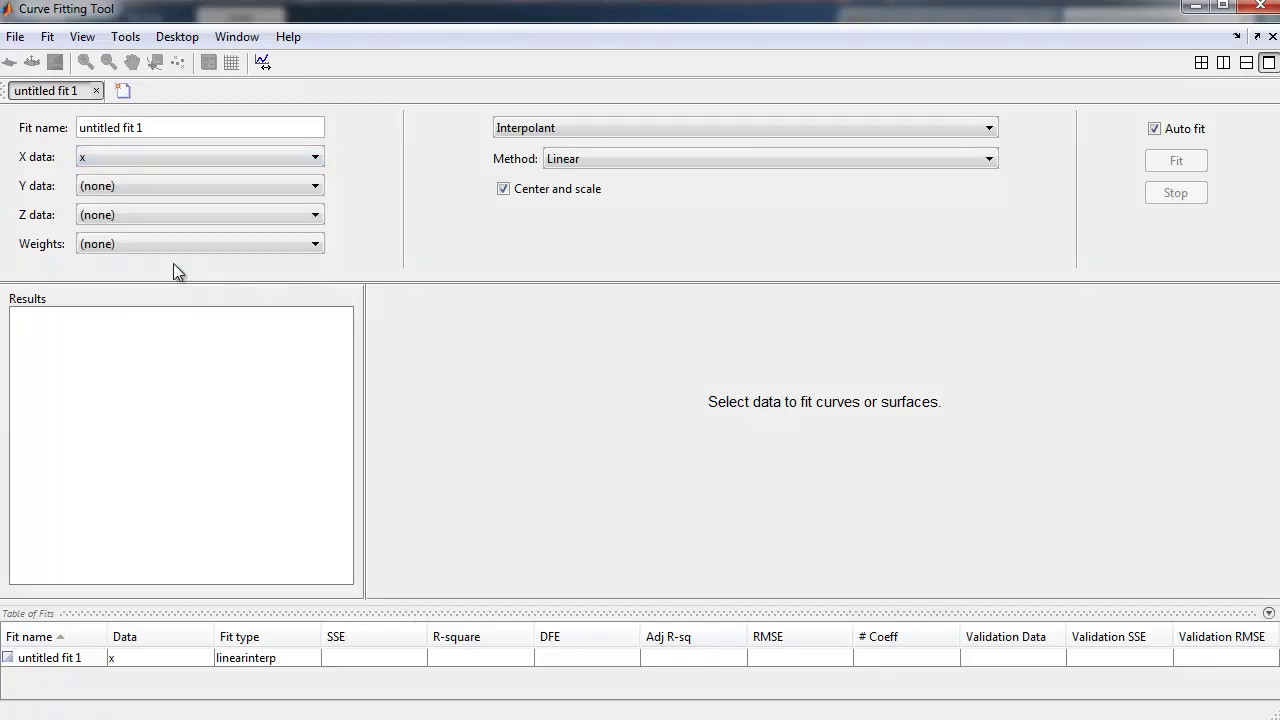
left_click(180, 187)
left_click(176, 316)
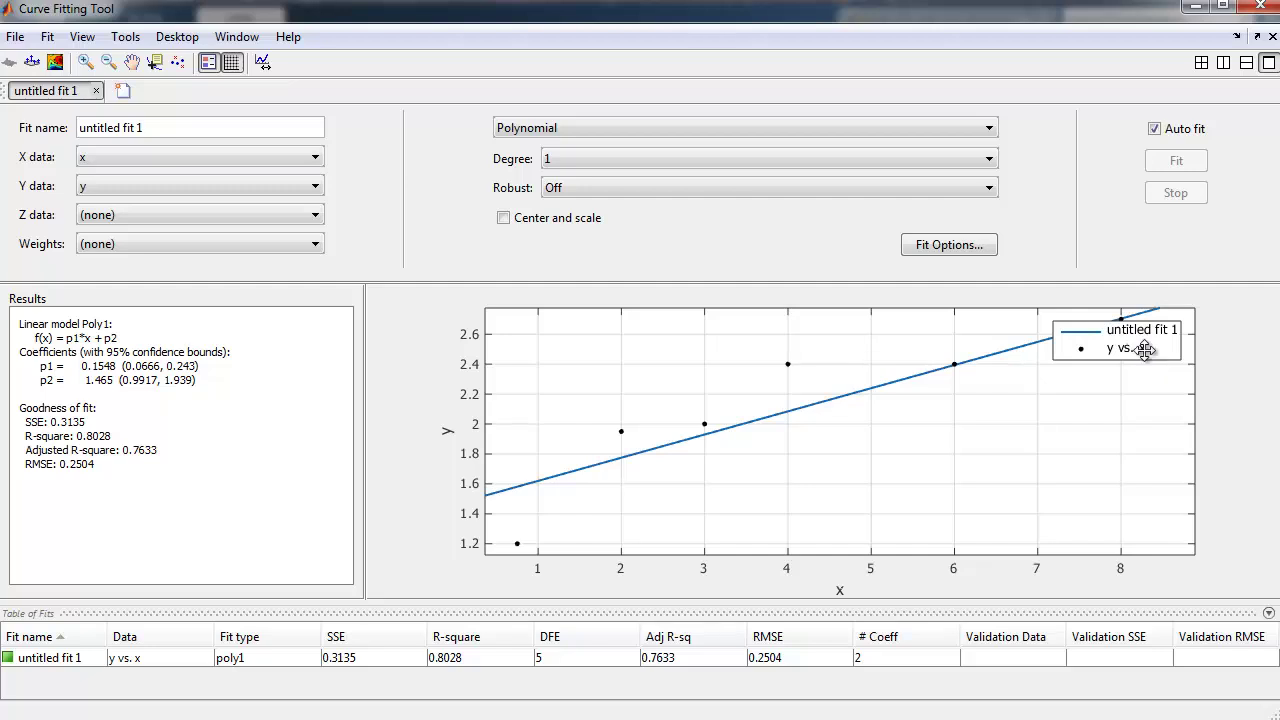
left_click_drag(1144, 348, 1160, 451)
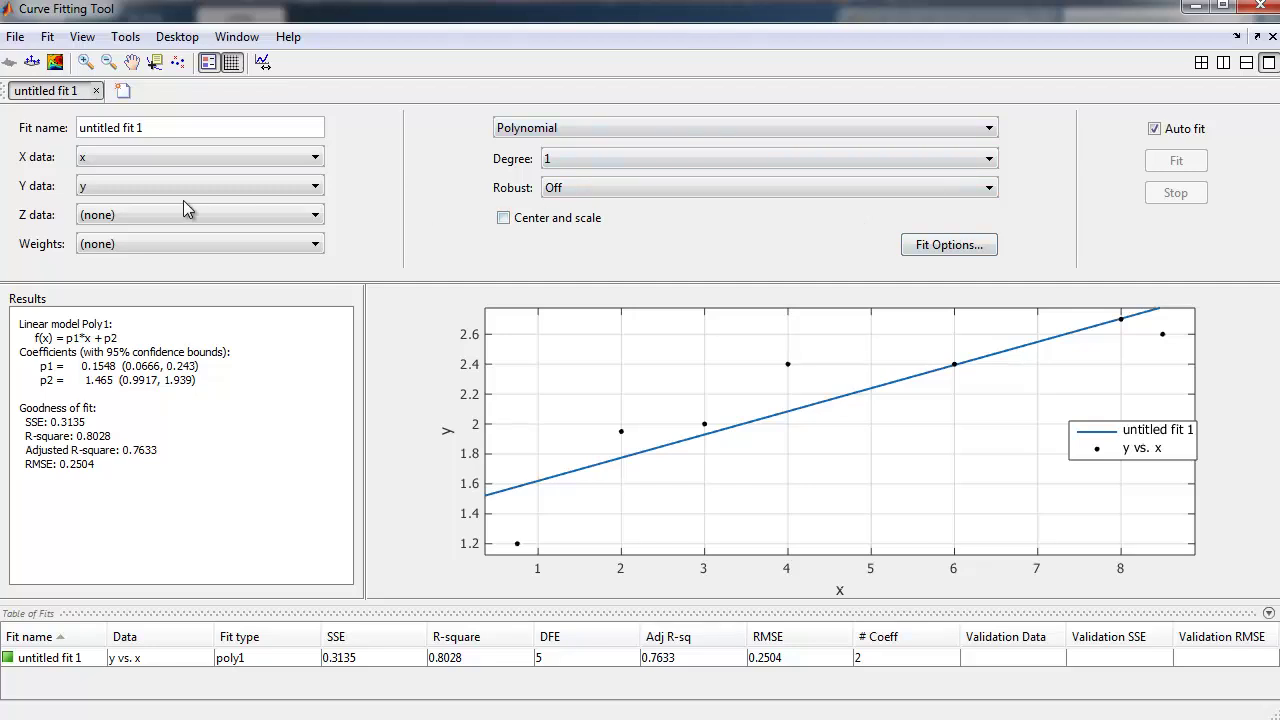
Browse the available fit types and change the fit from Polynomial to Rational
left_click(625, 131)
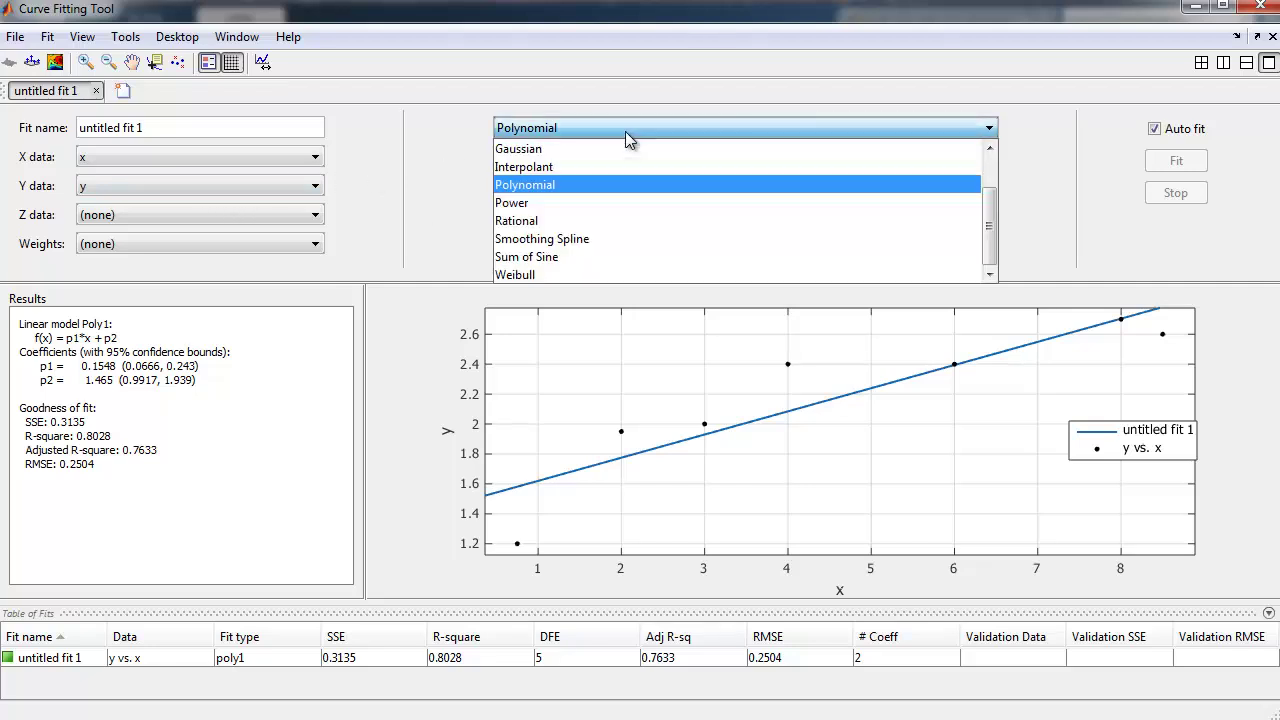
scroll(781, 181, "up", 1)
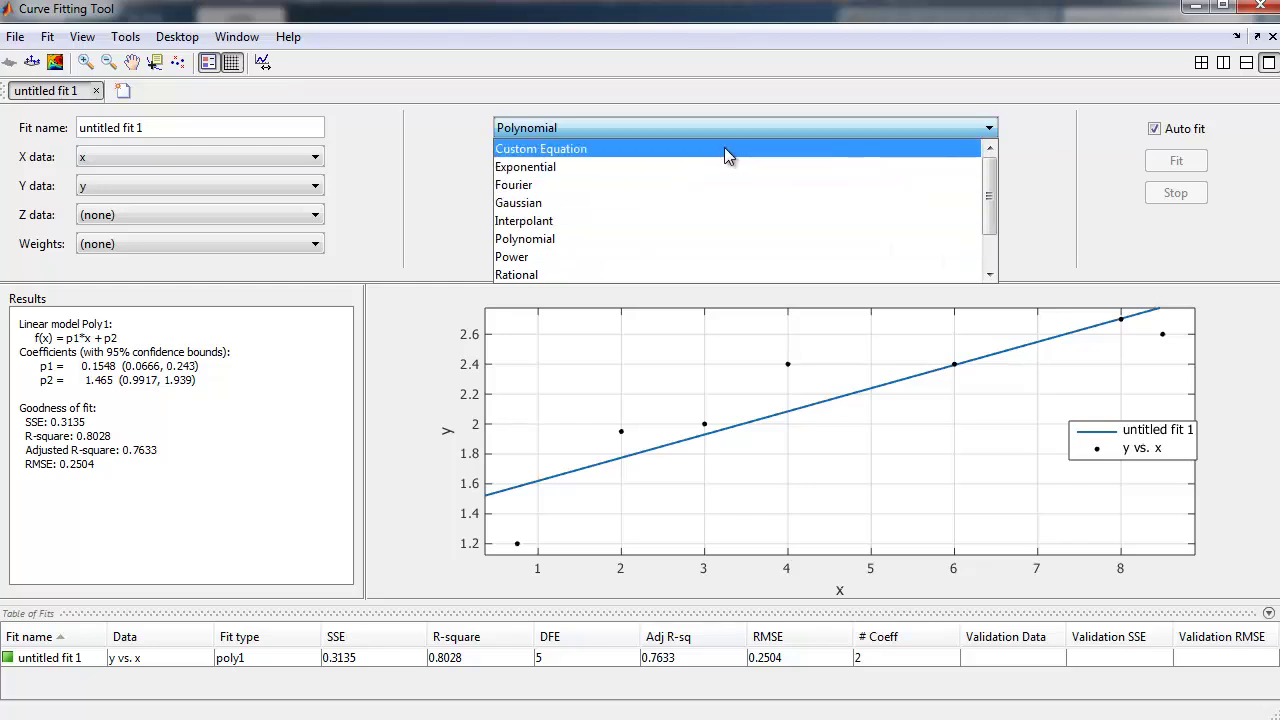
scroll(724, 221, "down", 1)
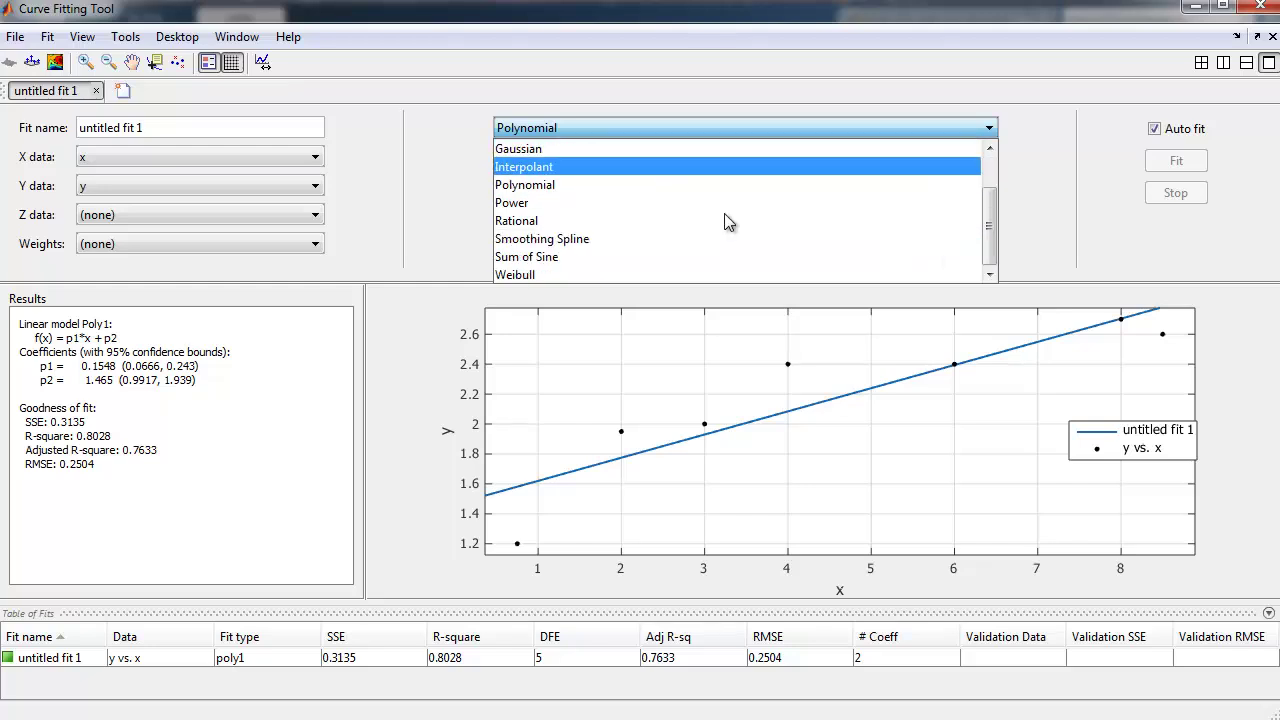
scroll(733, 262, "up", 1)
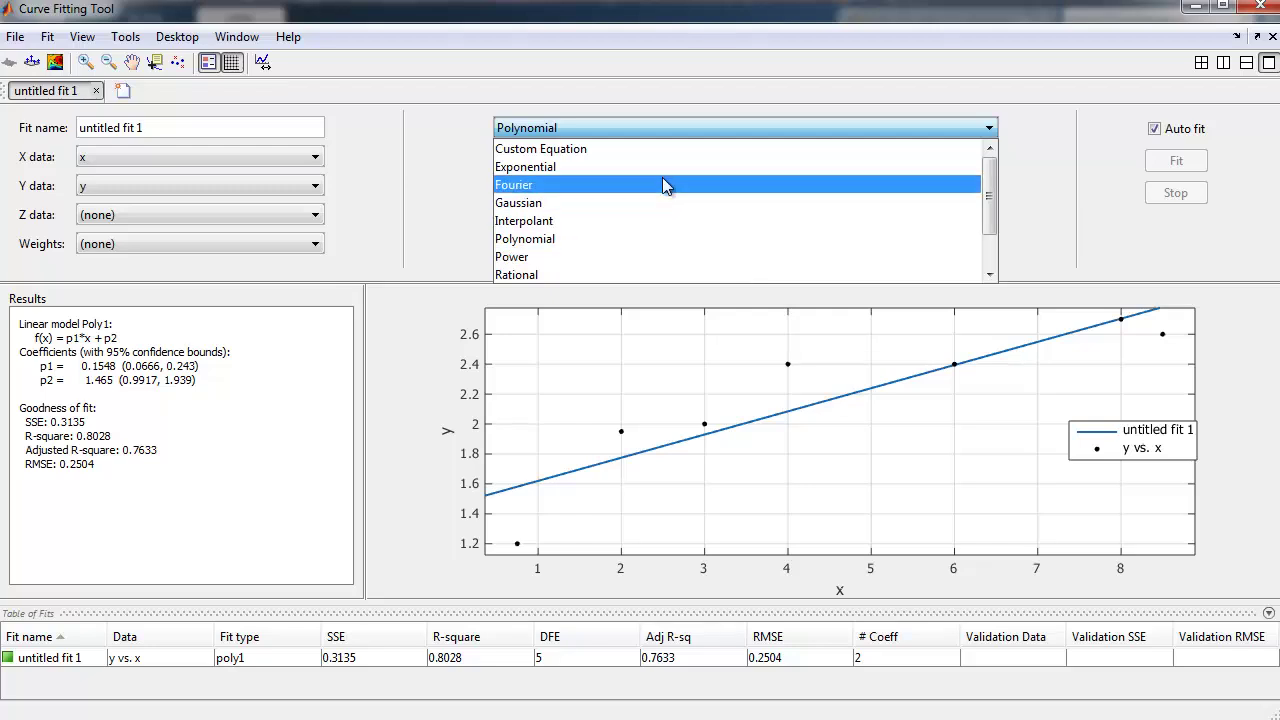
mouse_move(988, 192)
left_mouse_down()
mouse_move(988, 246)
mouse_move(990, 210)
left_mouse_up()
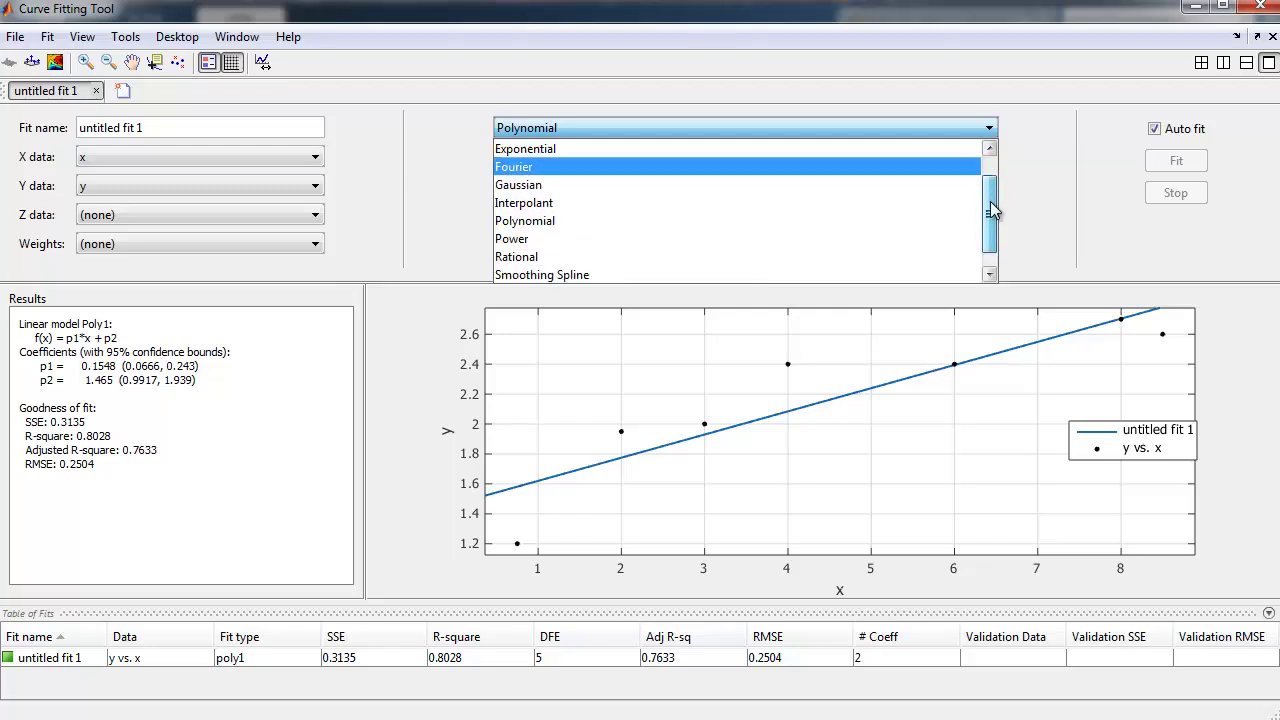
left_click(535, 257)
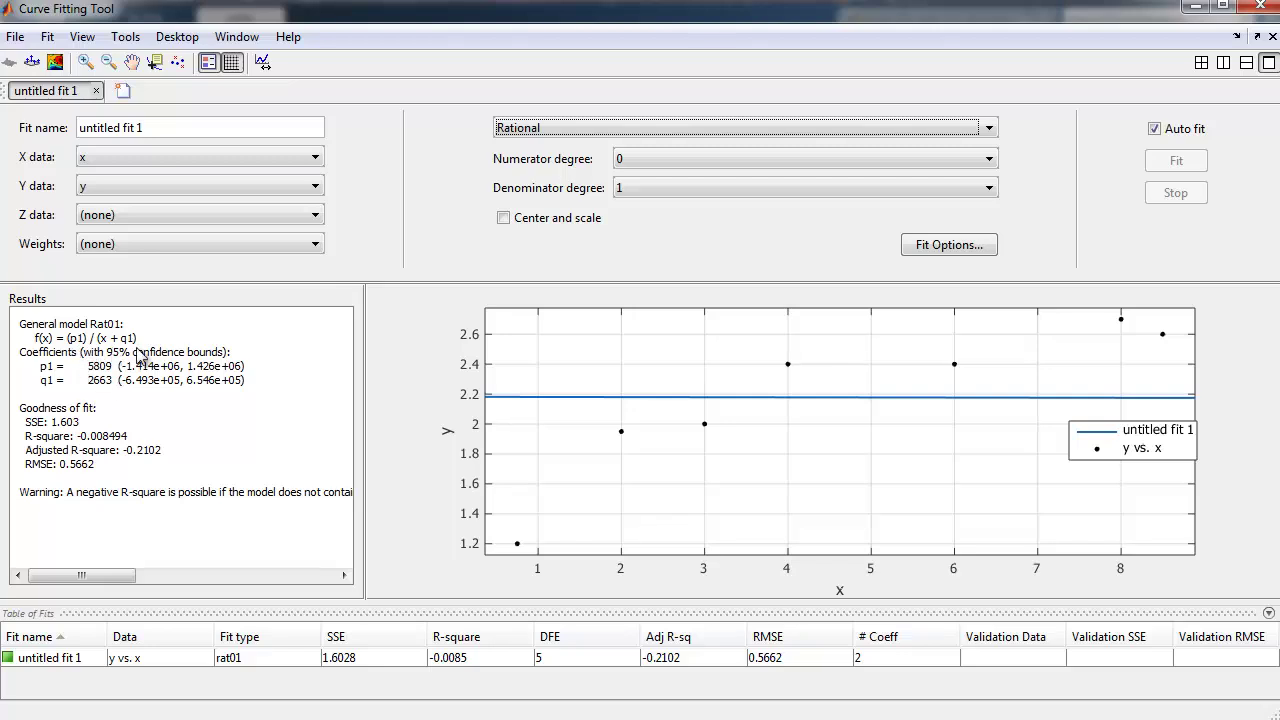
Change the fit to a Custom Equation and define the saturation-growth-rate model as a*x/(b+x)
left_click(709, 132)
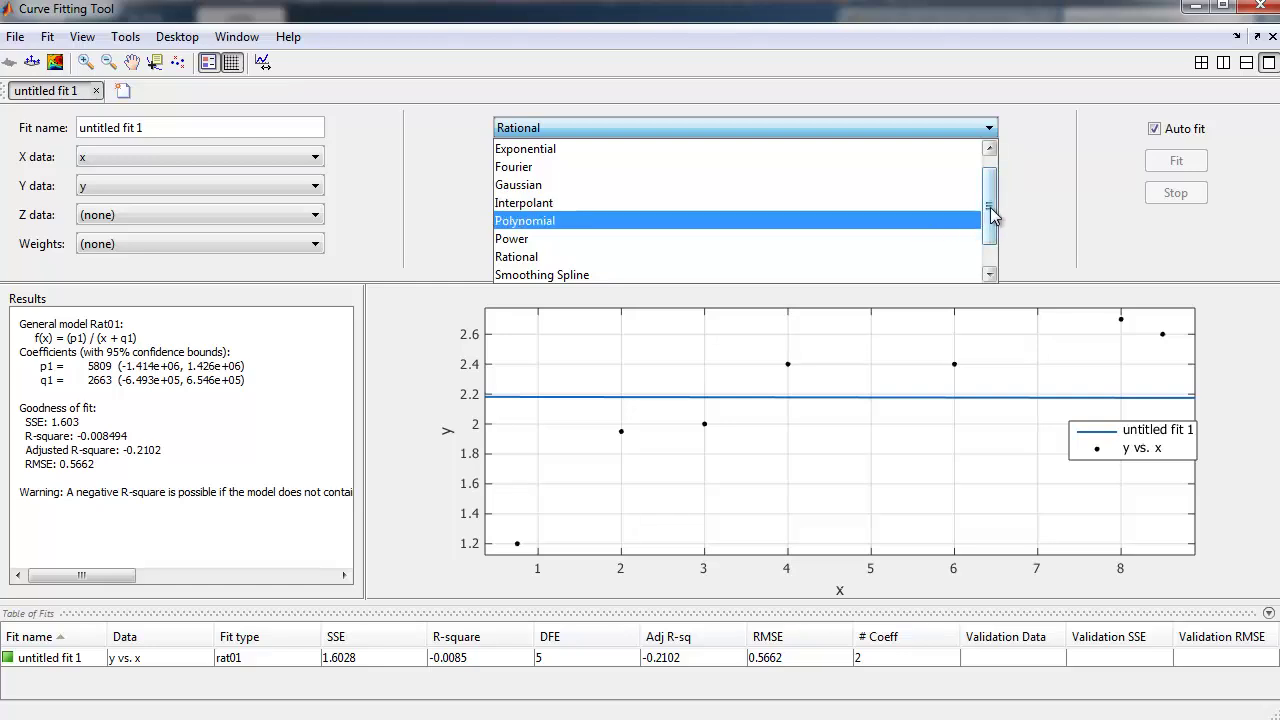
scroll(993, 212, "up", 1)
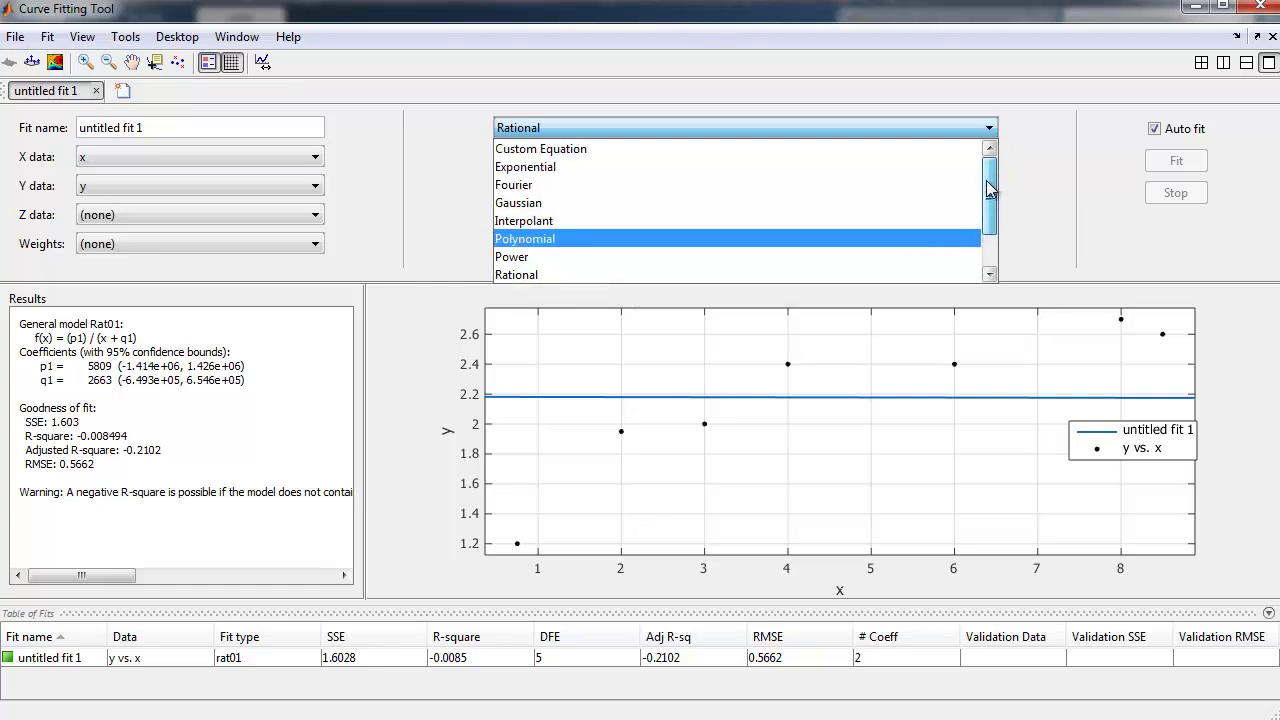
left_click(592, 151)
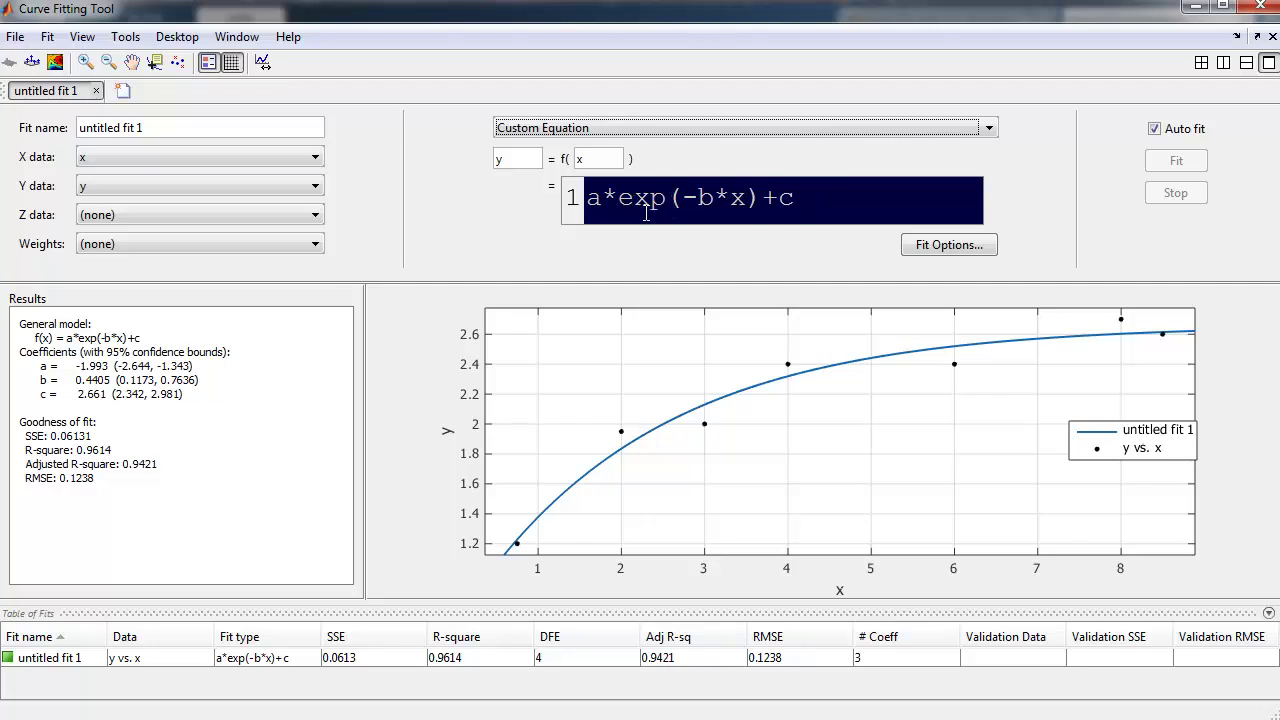
left_click_drag(618, 205, 778, 210)
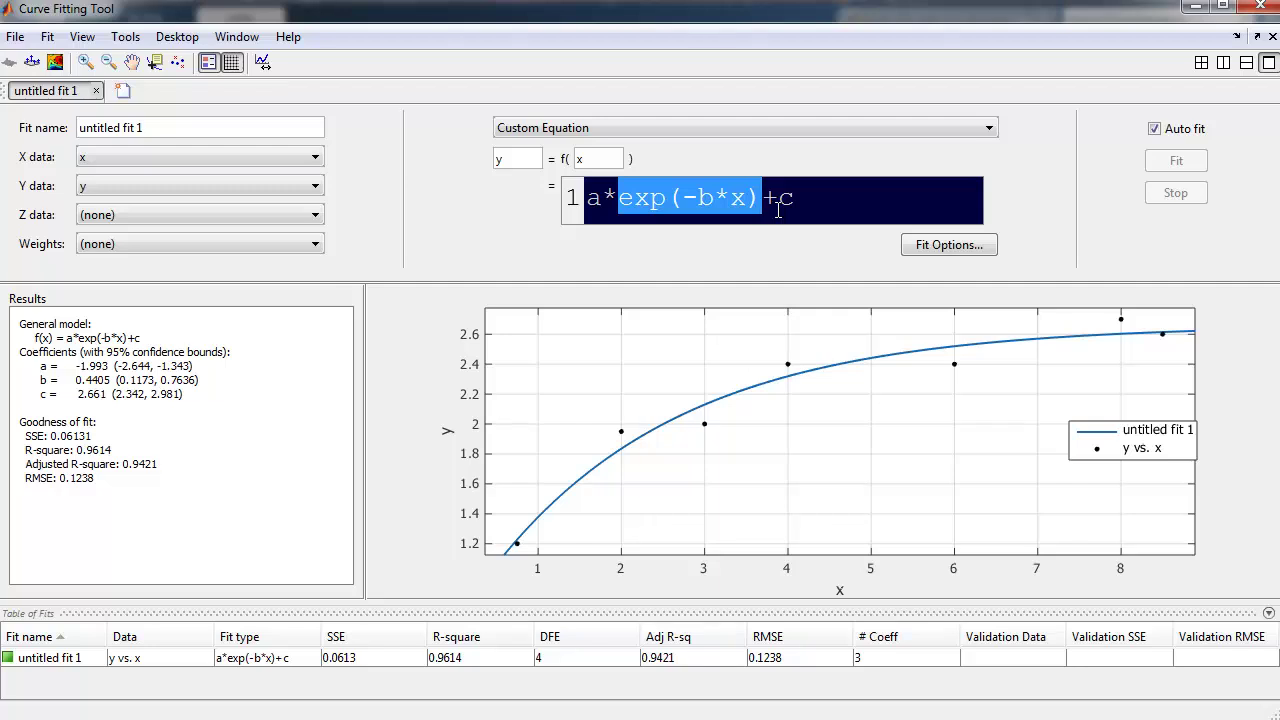
type("x")
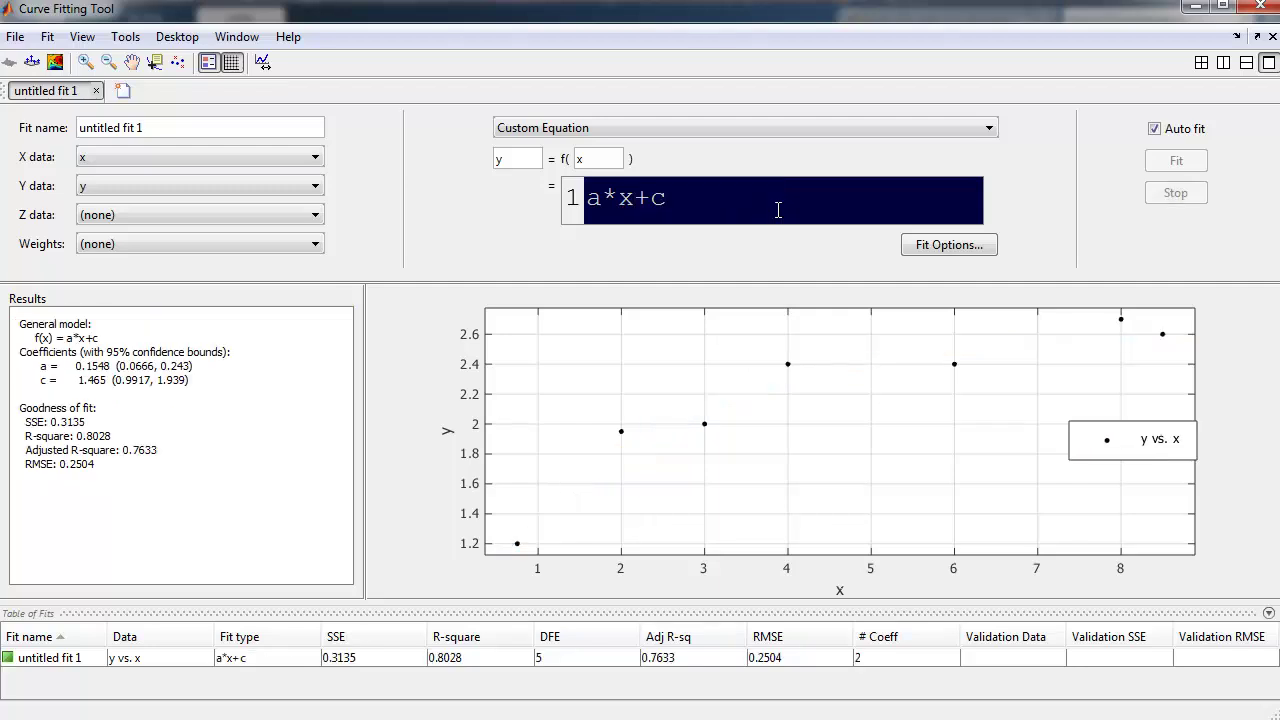
type("/(b+")
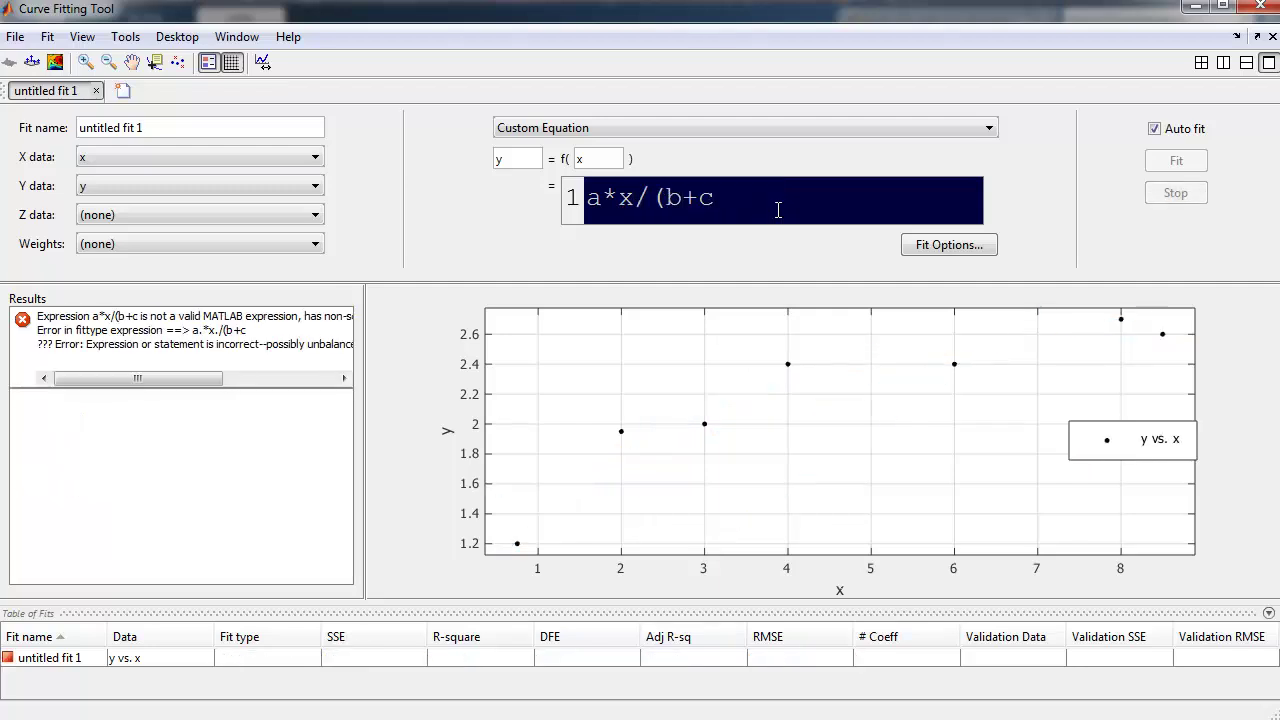
type("x")
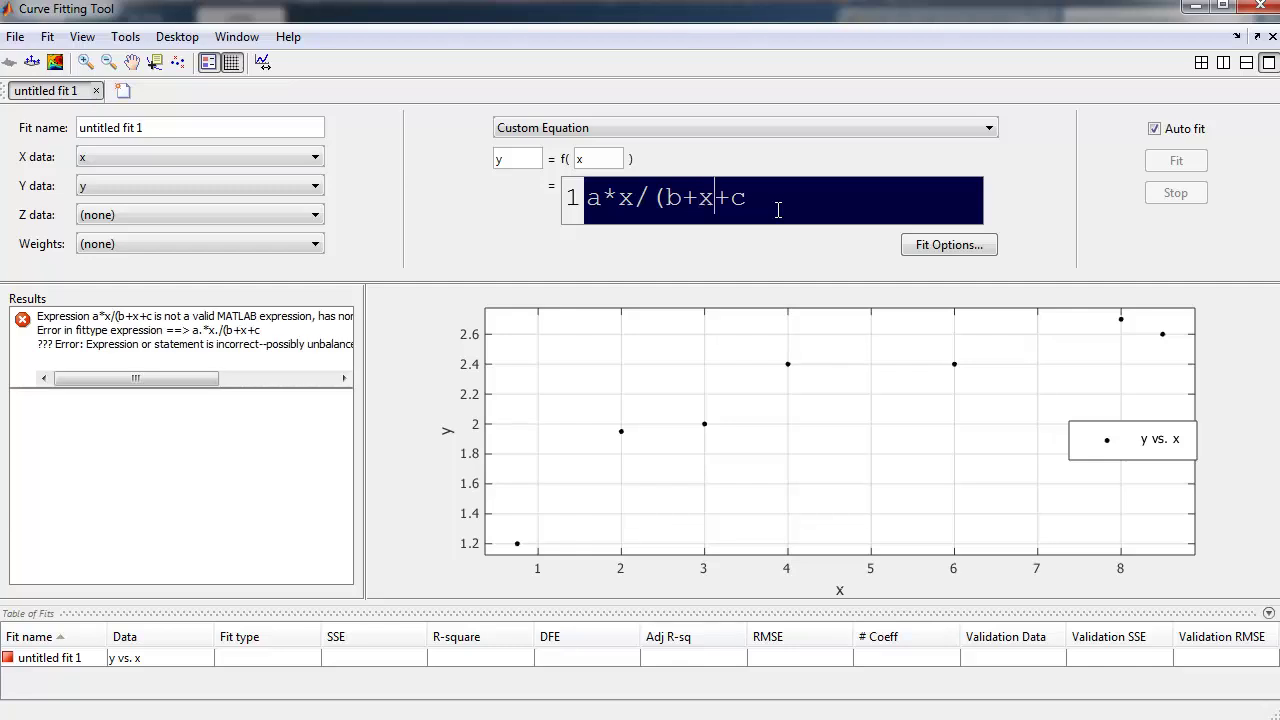
type(")")
key("Delete")
key("Delete")
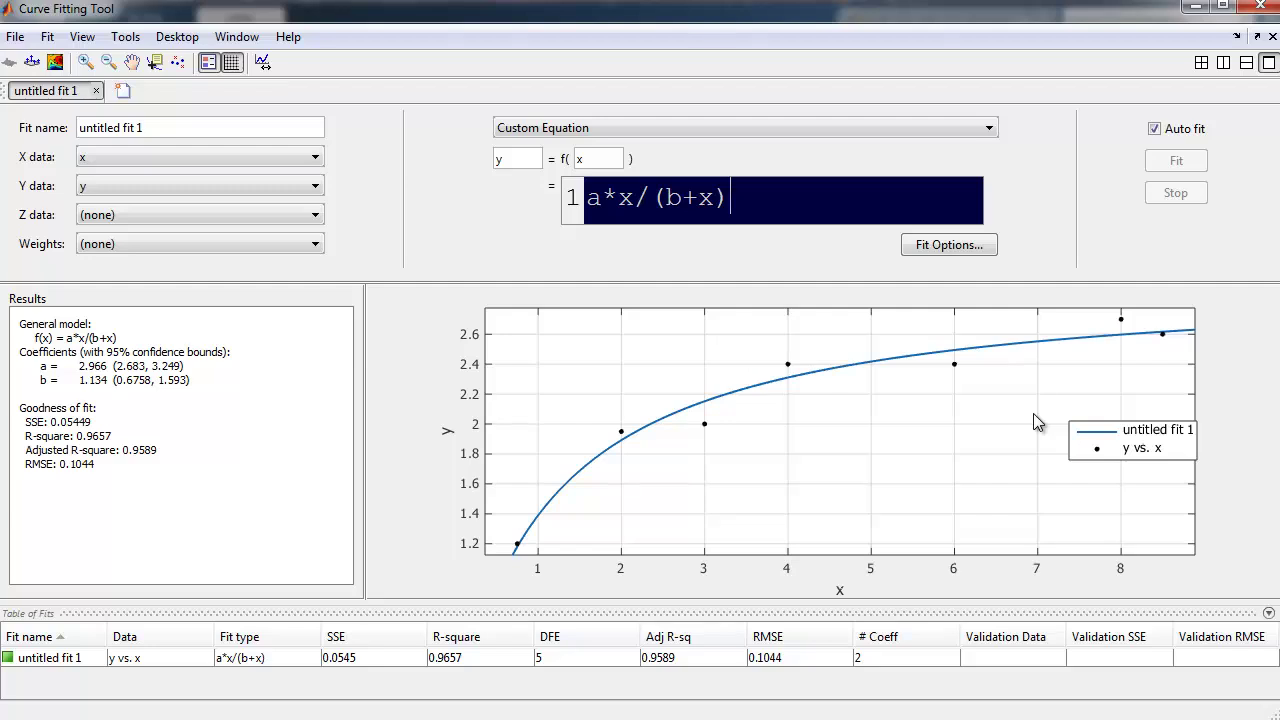
Switch to LyX to check the next model required by Problem 17.7, and return to the Curve Fitting Tool
key("alt+Tab")
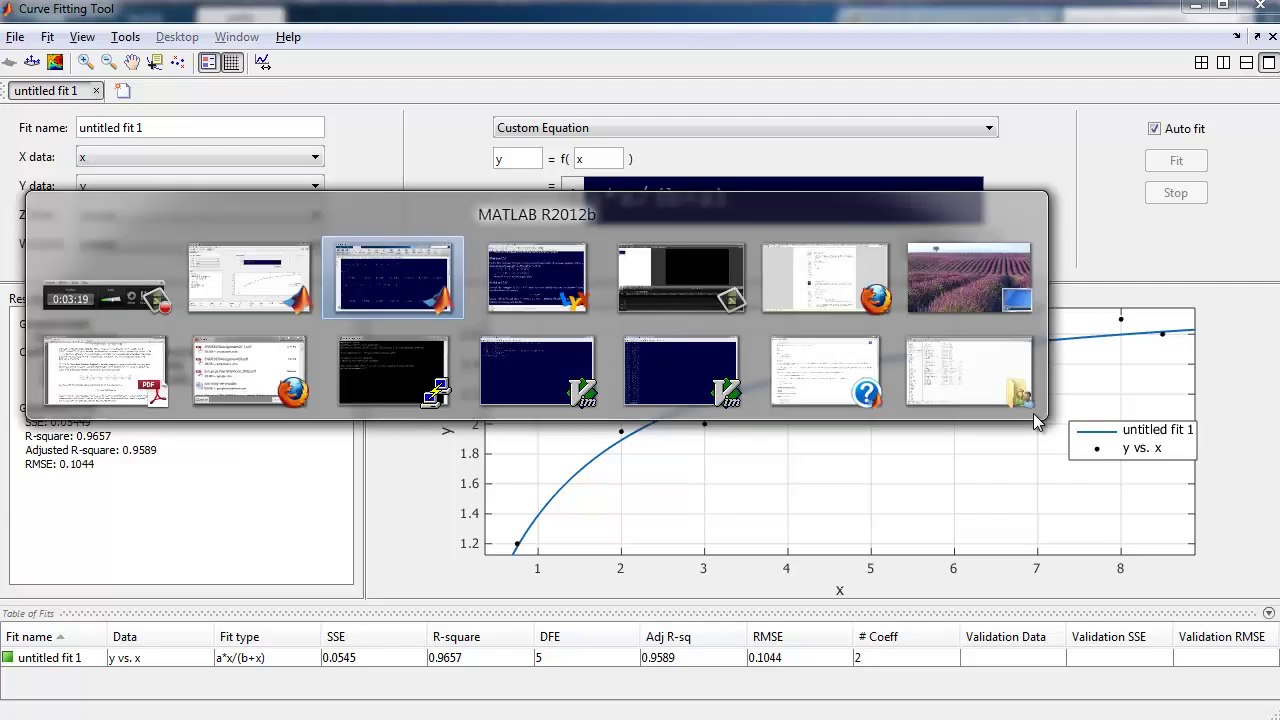
key("alt+Tab")
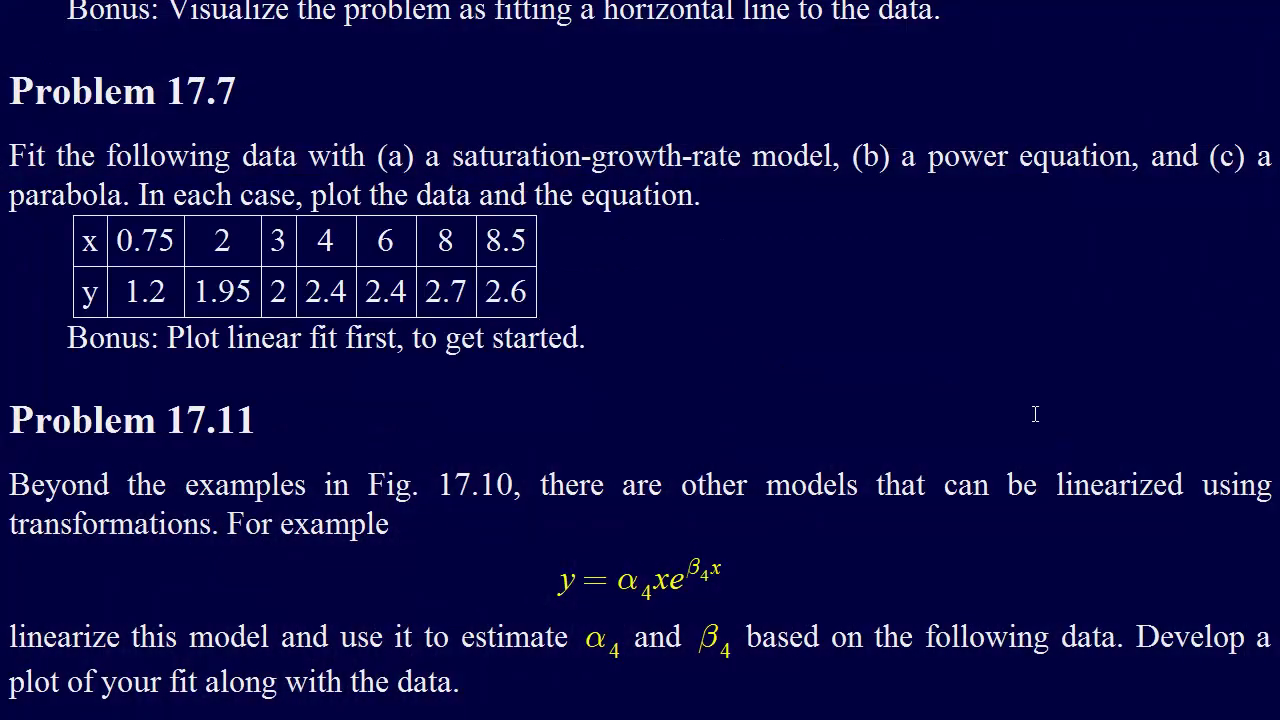
key("alt+Tab")
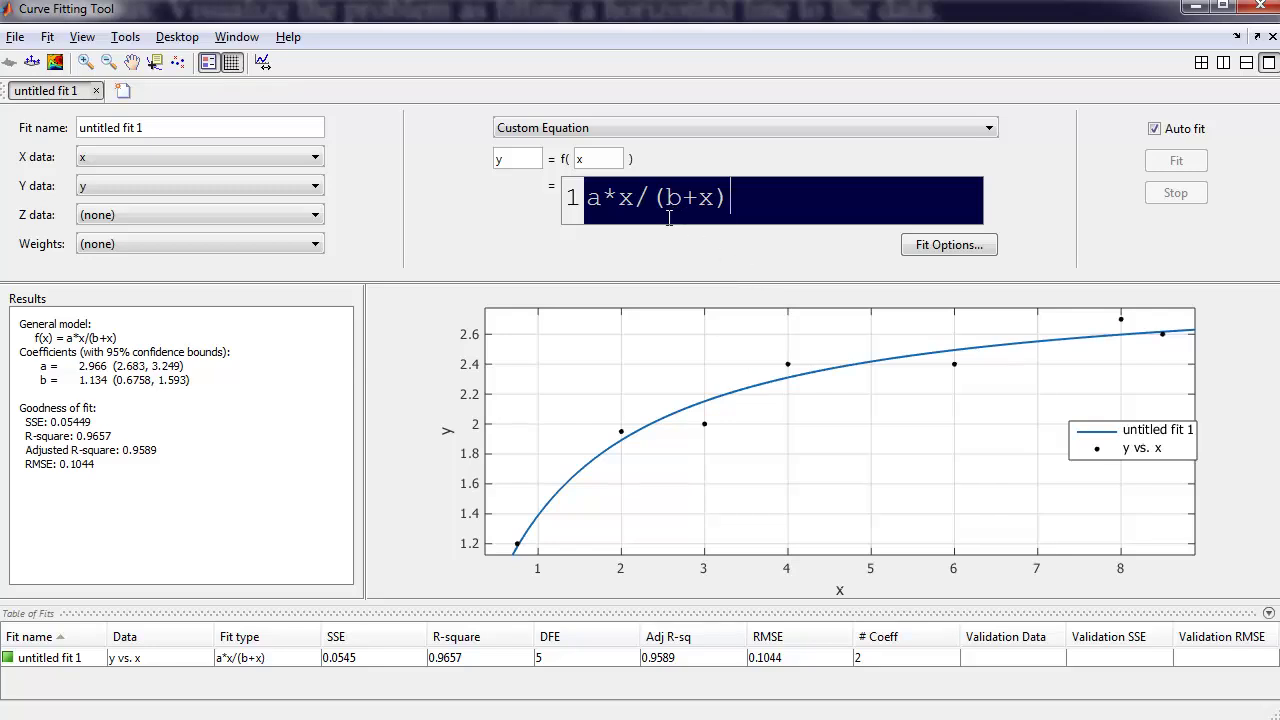
Change the fit type from Custom Equation to Power
left_click(684, 128)
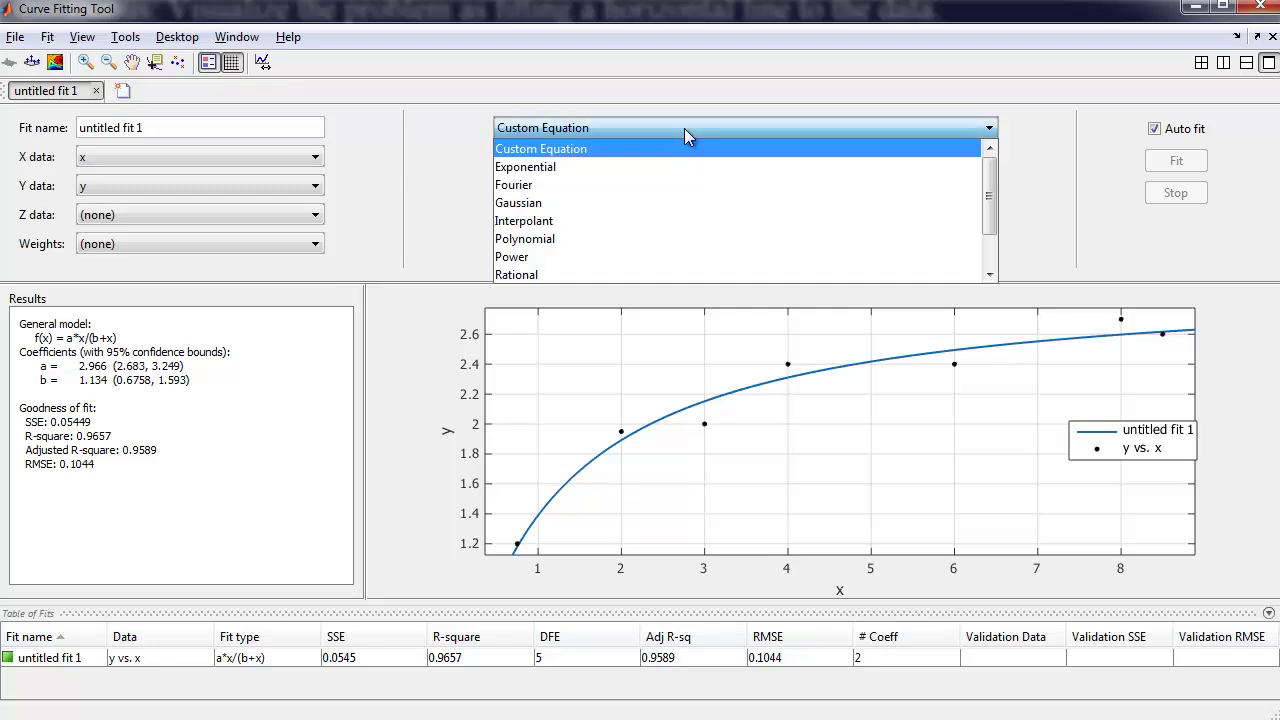
left_click(684, 128)
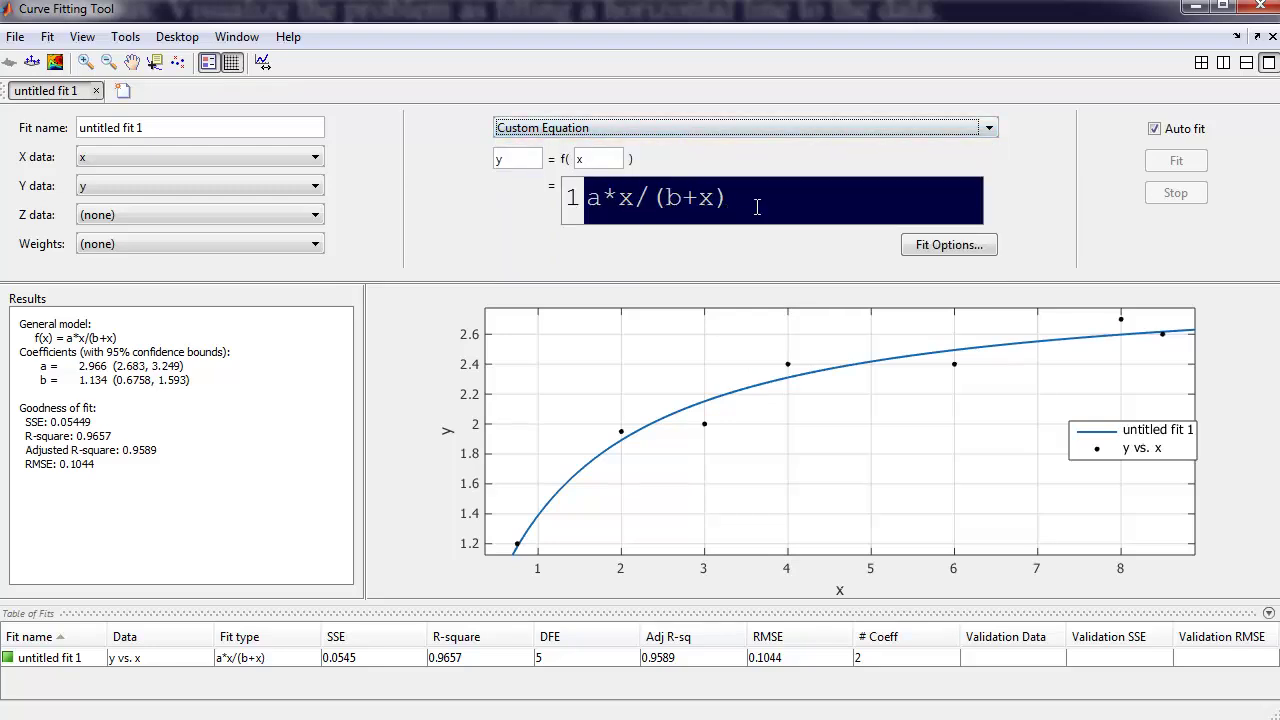
left_click(728, 125)
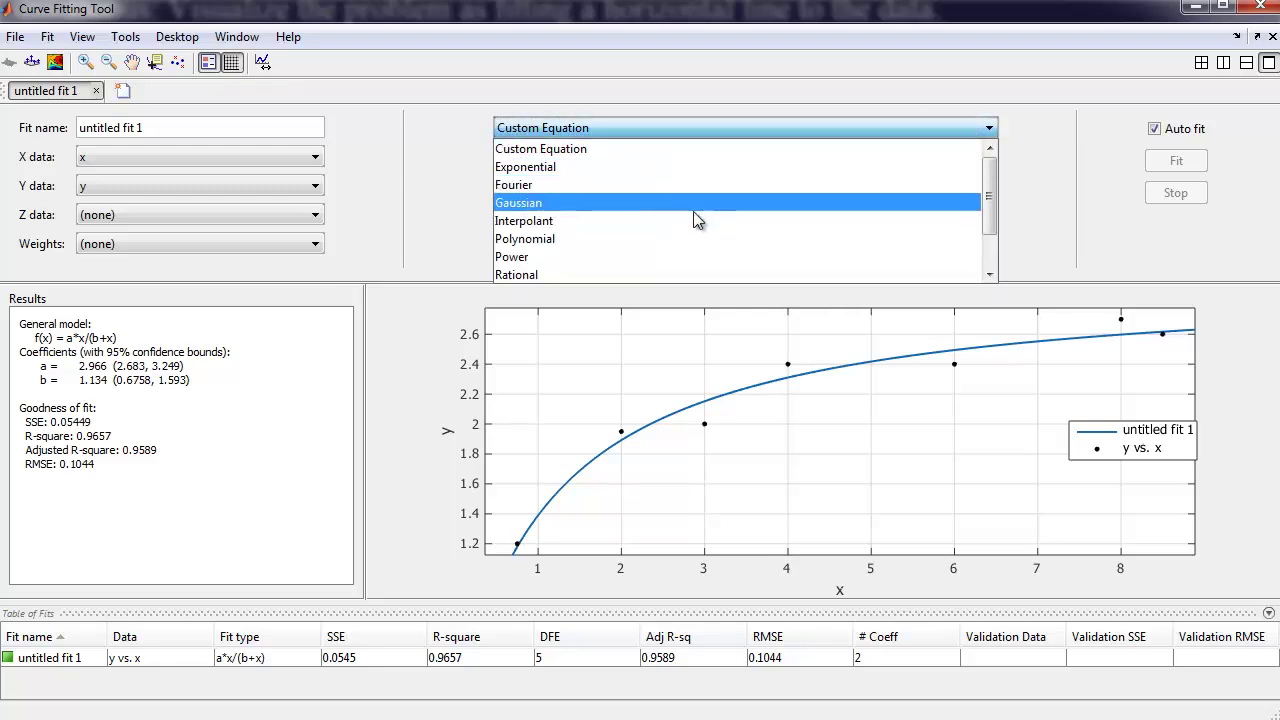
left_click(687, 257)
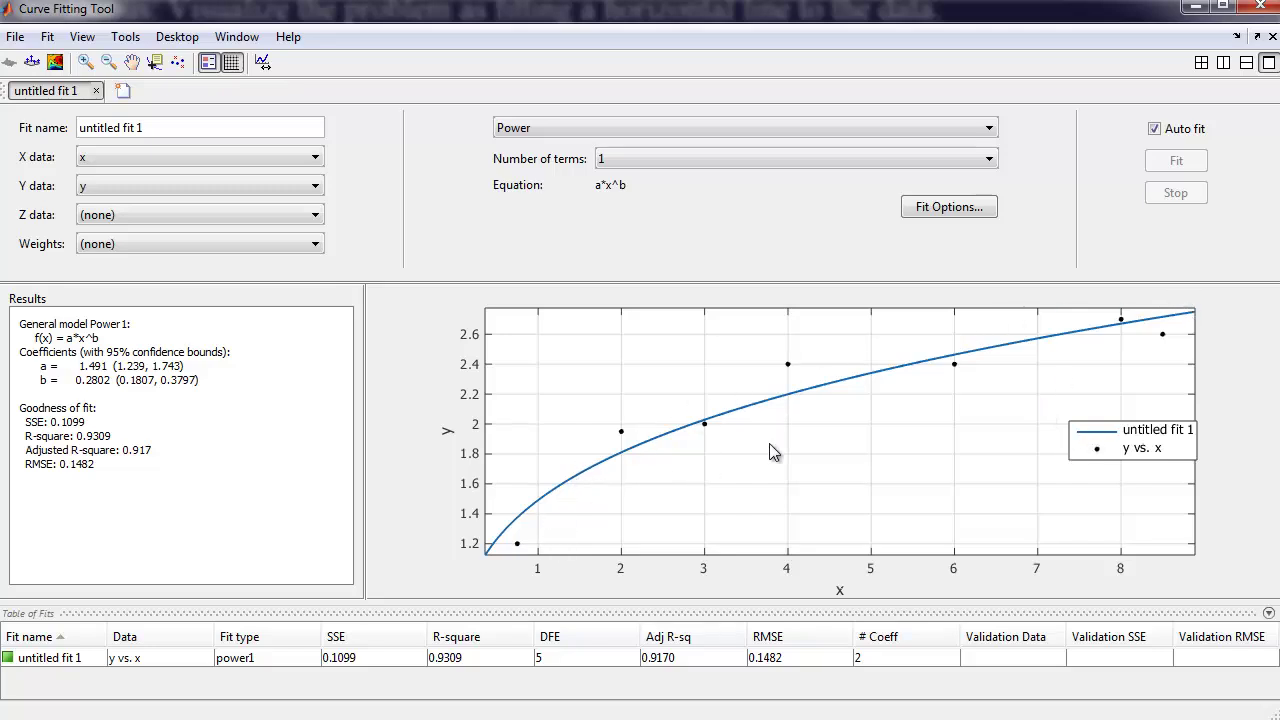
Rename the fit as Power Fit and reposition the plot legend inside the axes, clear of the data points
triple_click(118, 128)
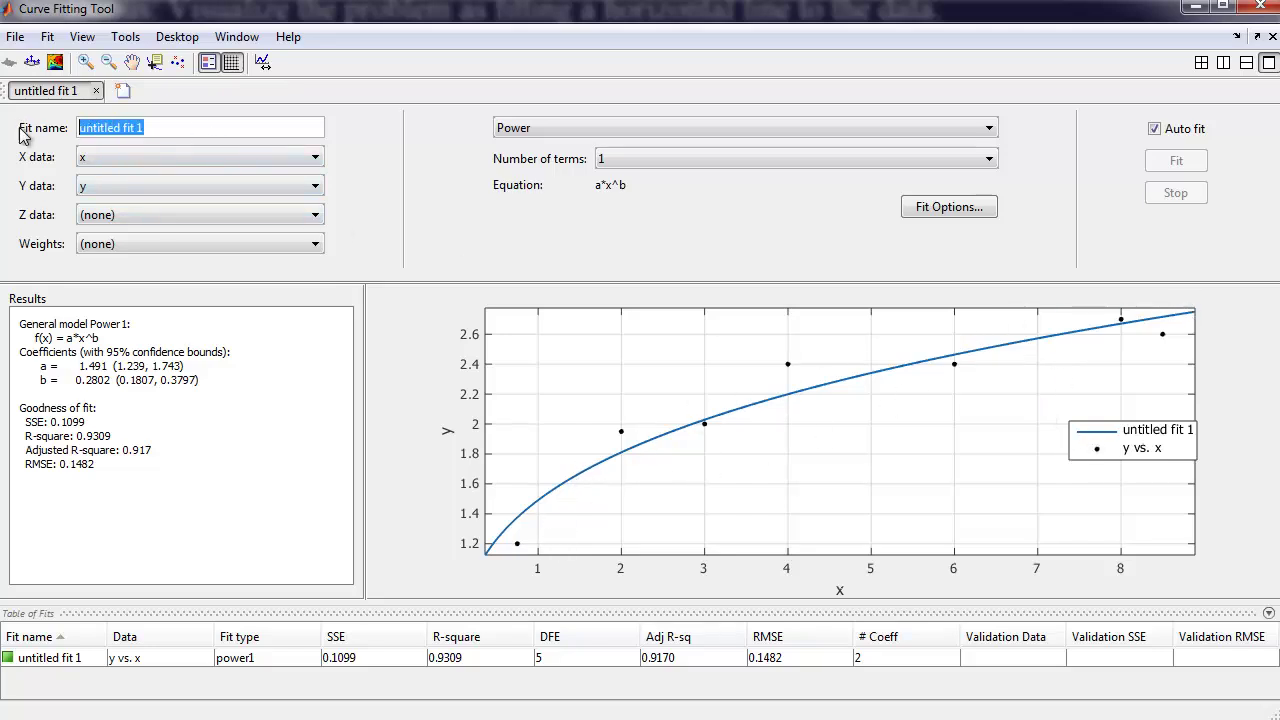
type("Power ")
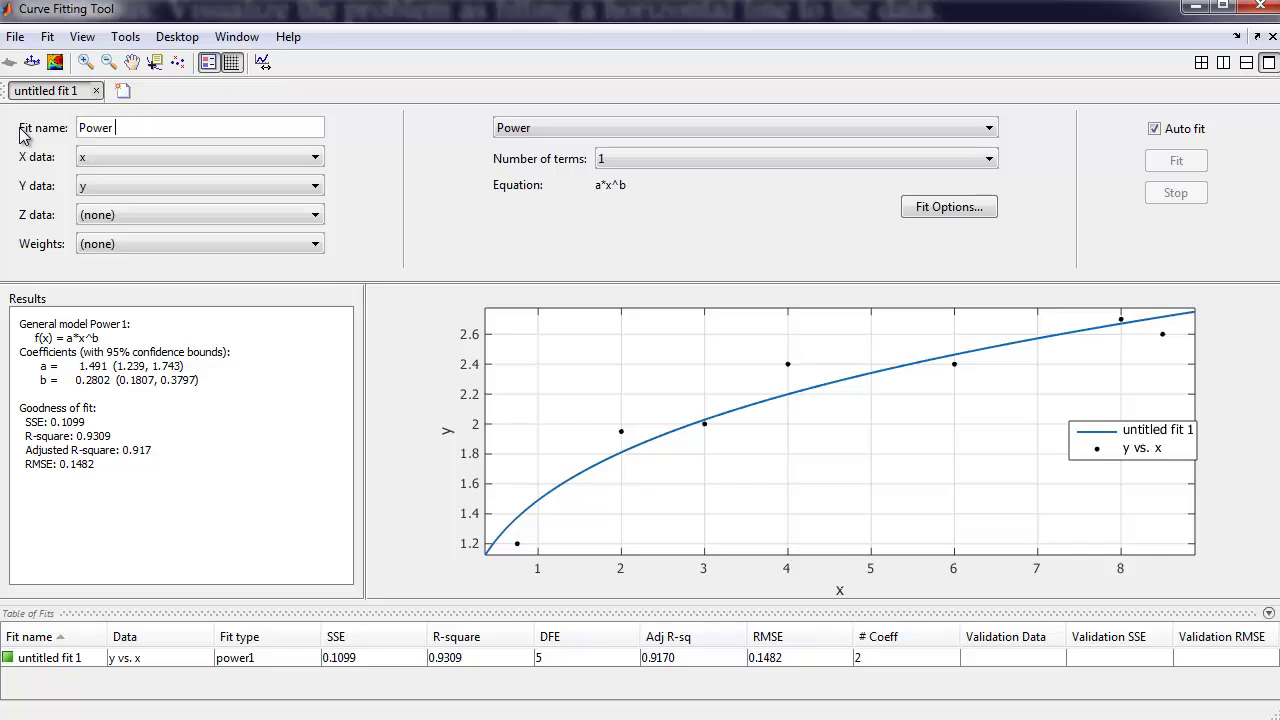
type("Fit")
left_click(1205, 402)
left_click_drag(1163, 453, 1140, 442)
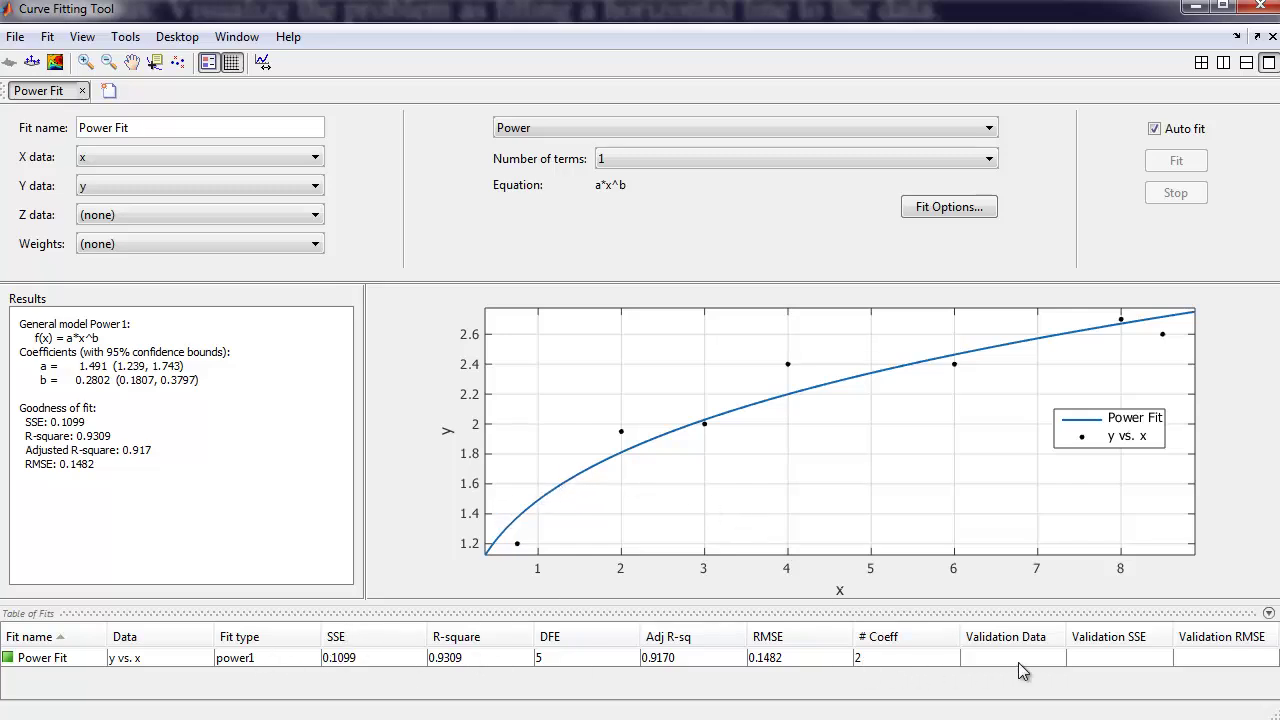
Try an Exponential fit with two terms, and set the number of terms back to 1
left_click(711, 127)
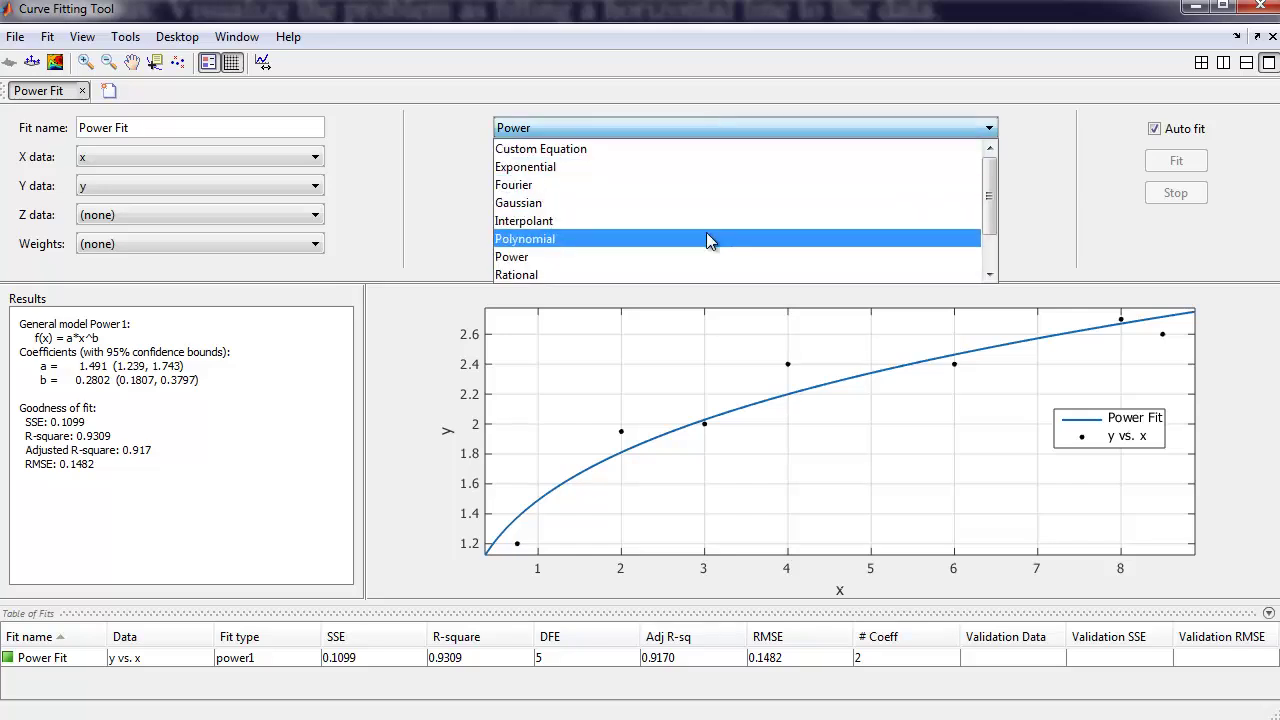
left_click(673, 167)
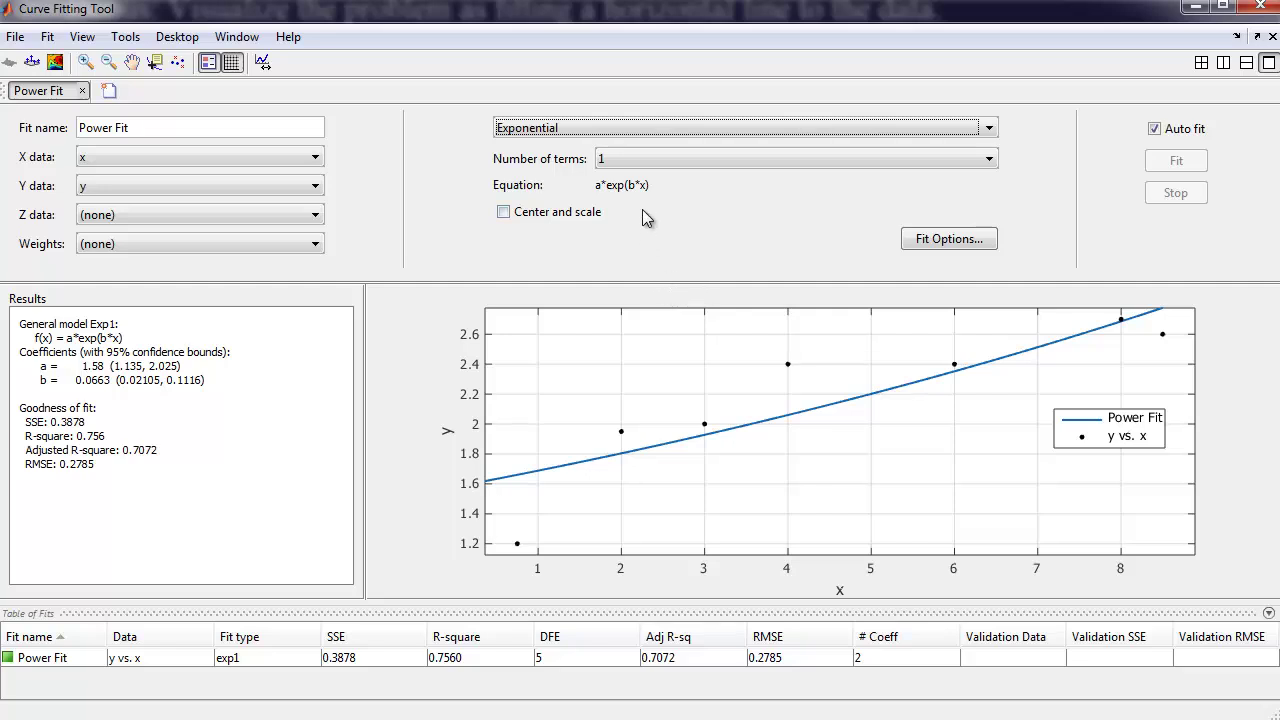
left_click(665, 162)
left_click(663, 191)
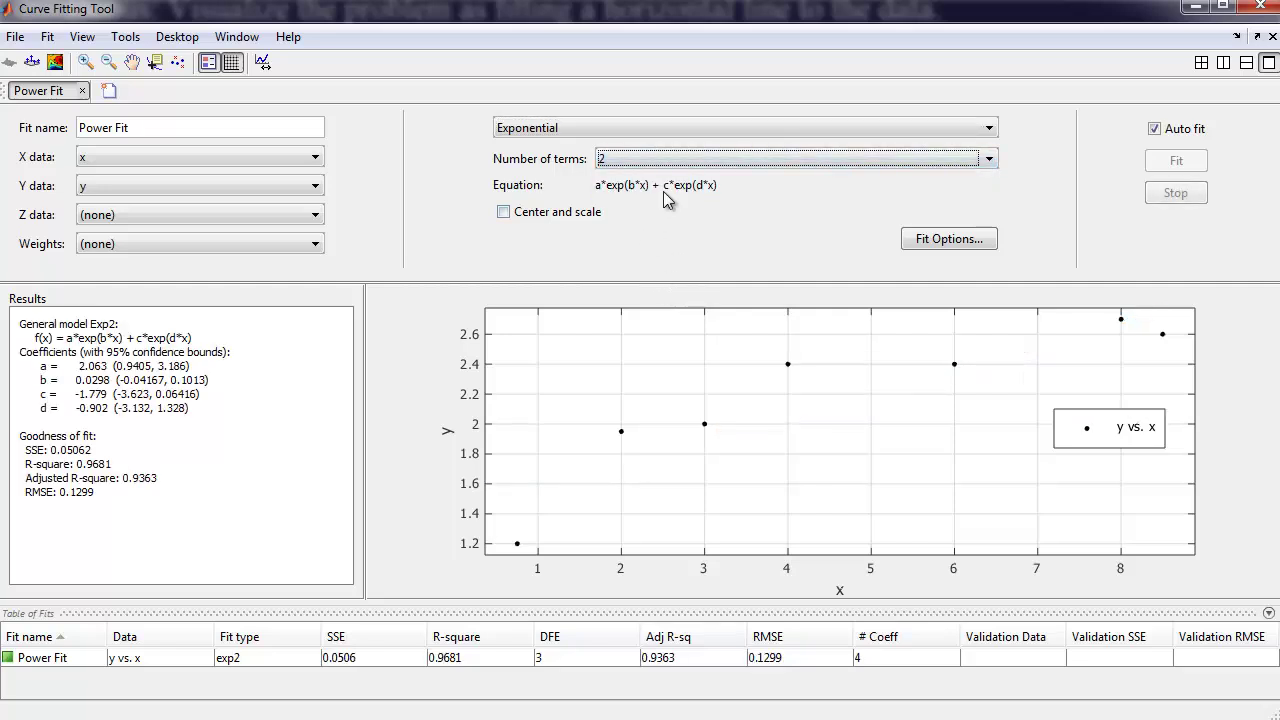
left_click(677, 156)
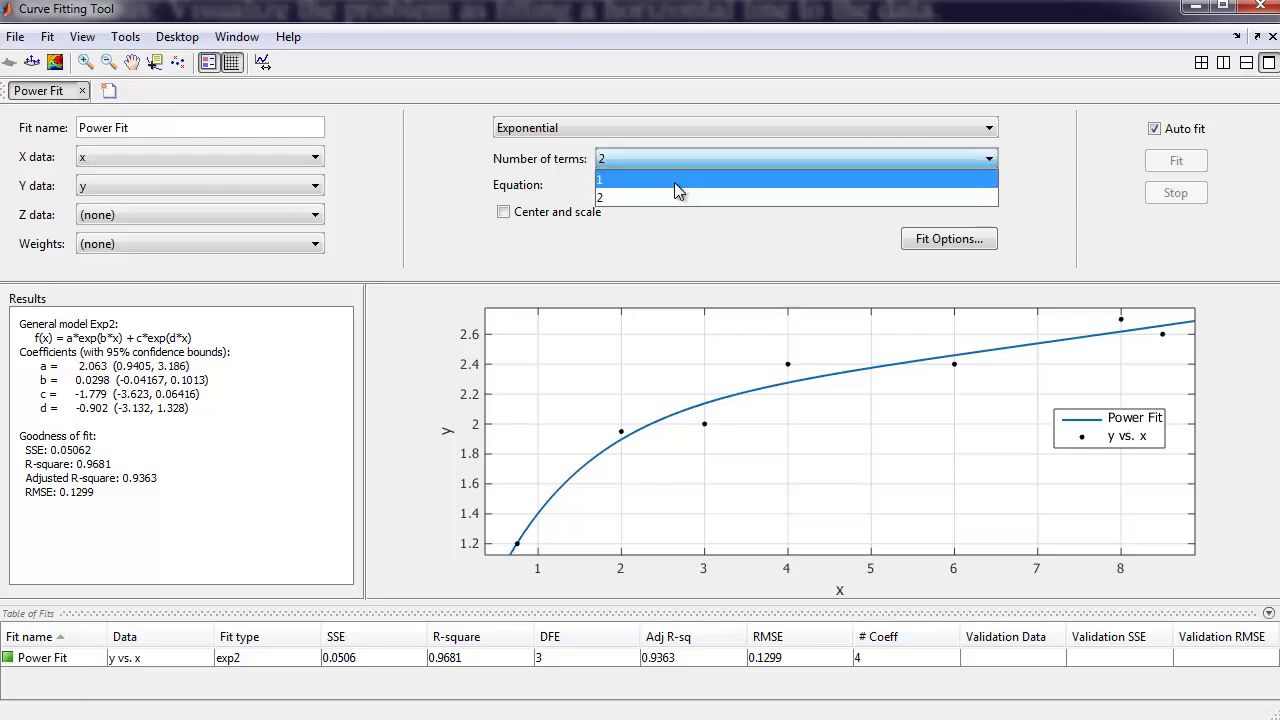
left_click(674, 180)
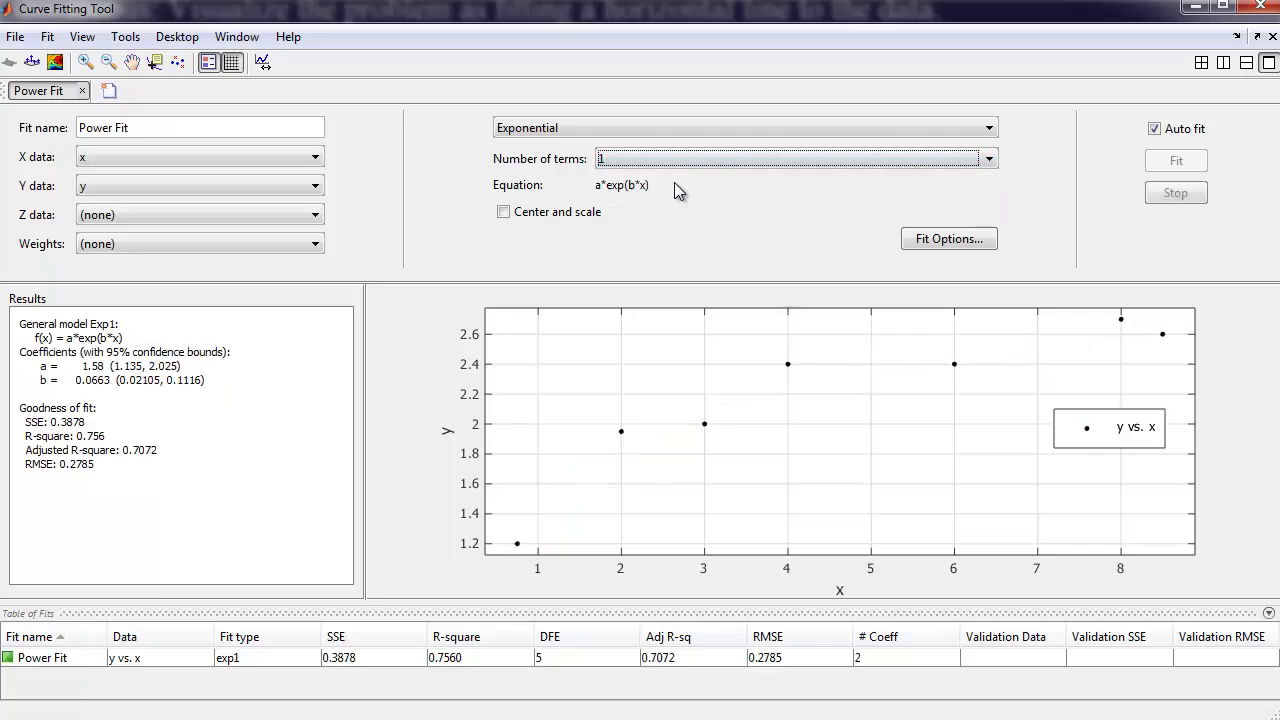
Change the fit type to Polynomial, try degree 3, and set the degree to 2 for the parabola
left_click(666, 127)
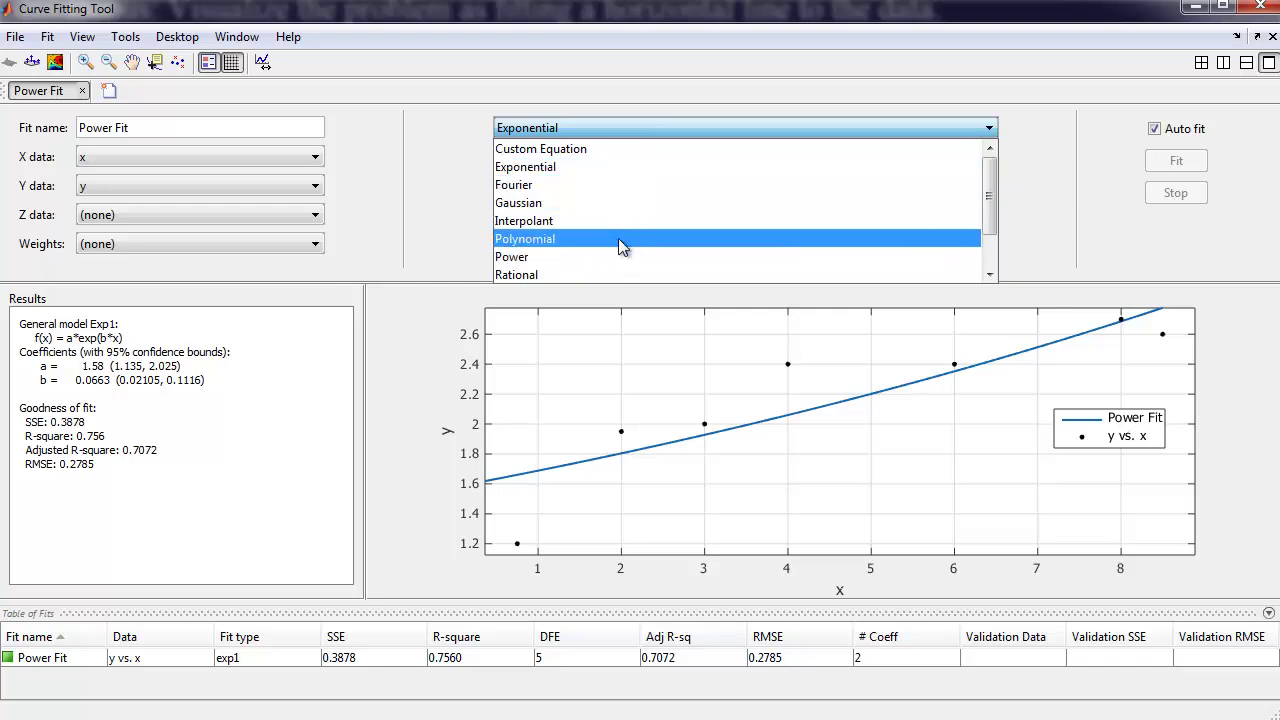
left_click(618, 238)
left_click(632, 157)
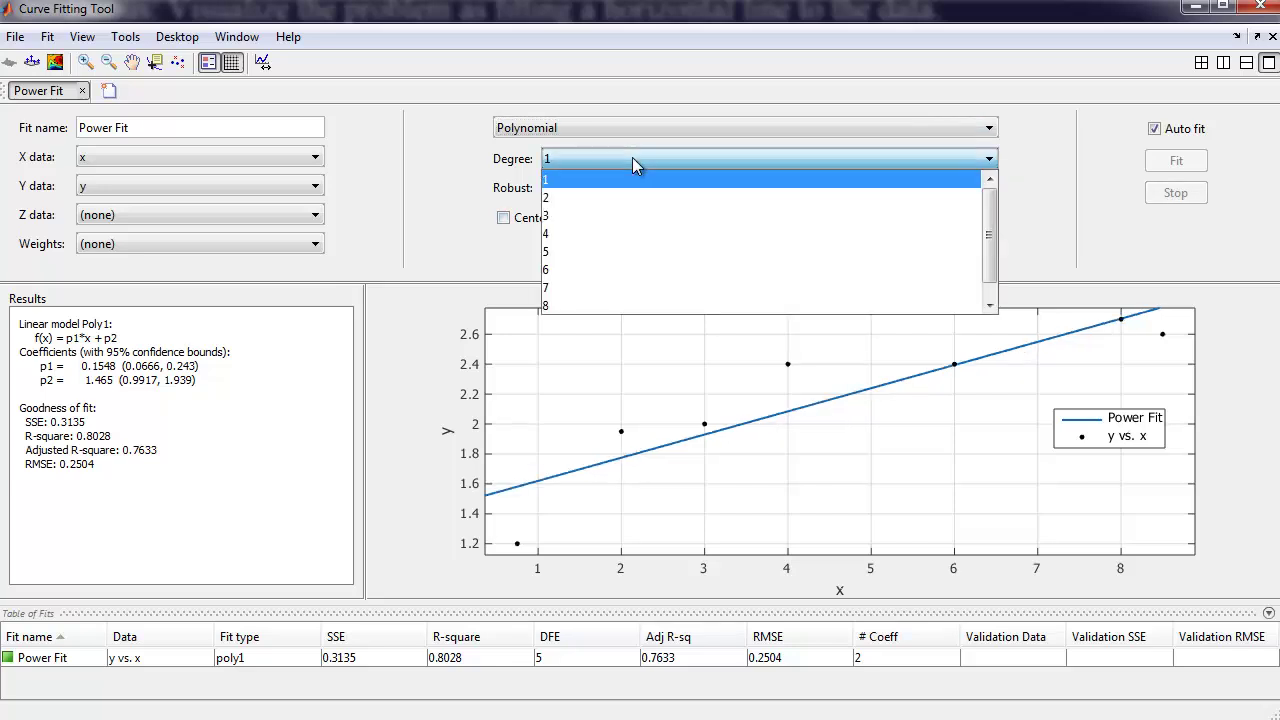
left_click(647, 209)
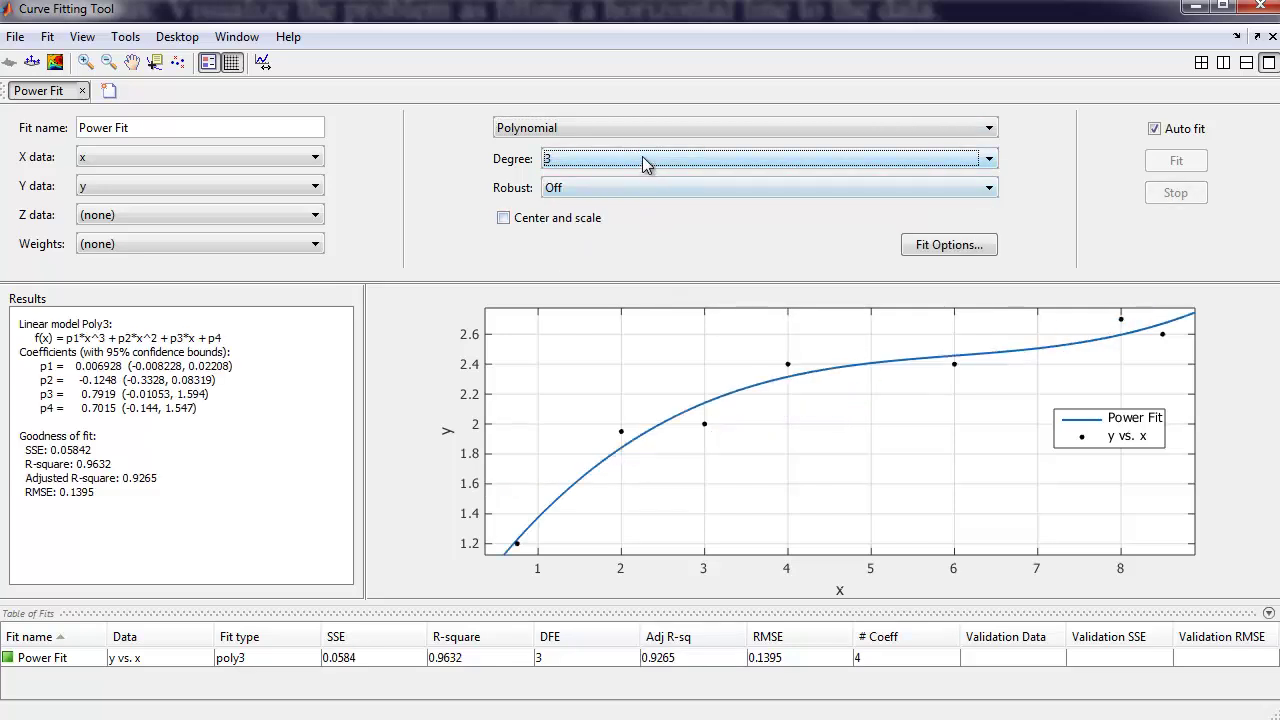
left_click(645, 164)
left_click(640, 201)
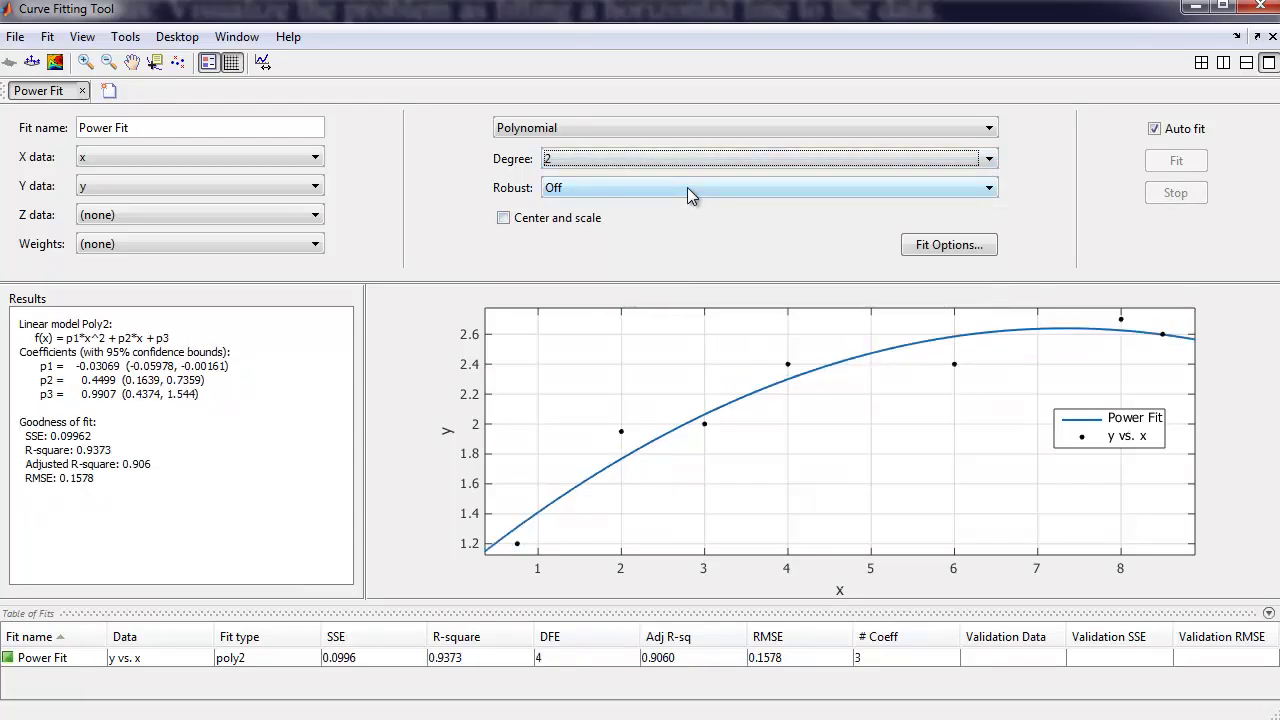
Rename the fit as Polynomial Fit
triple_click(229, 128)
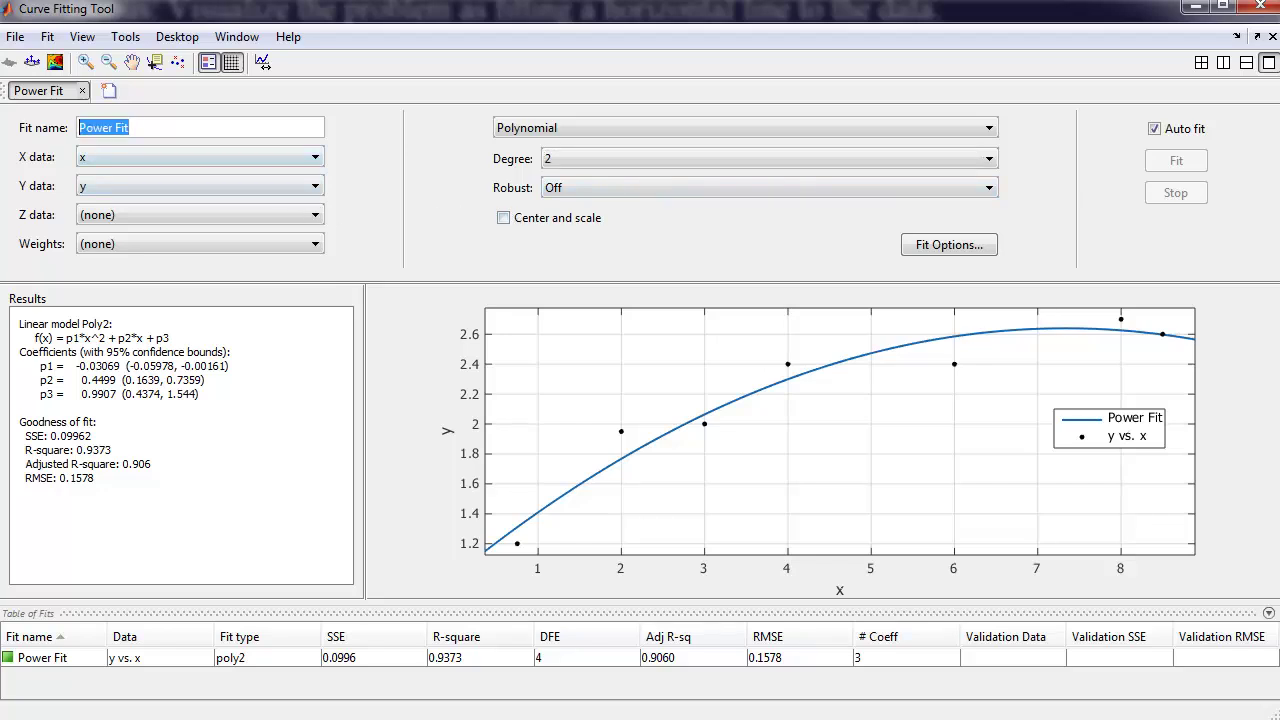
type("Polynomial Fit")
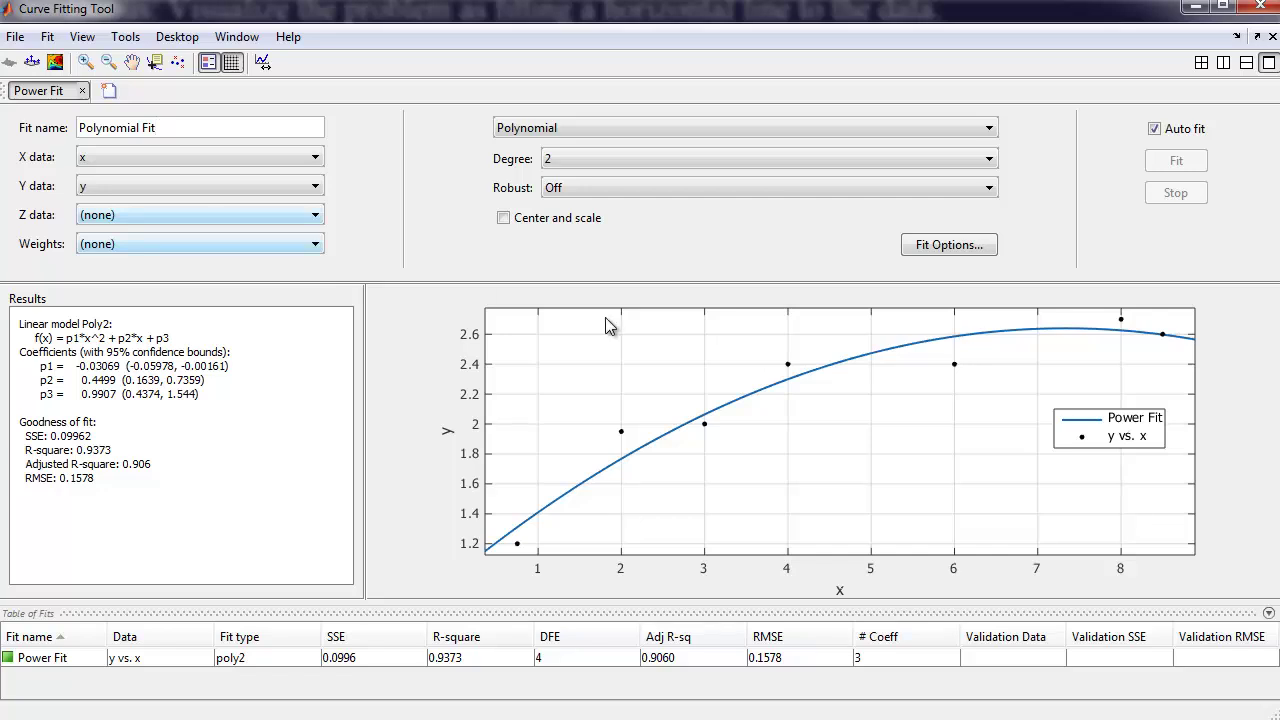
left_click(1125, 424)
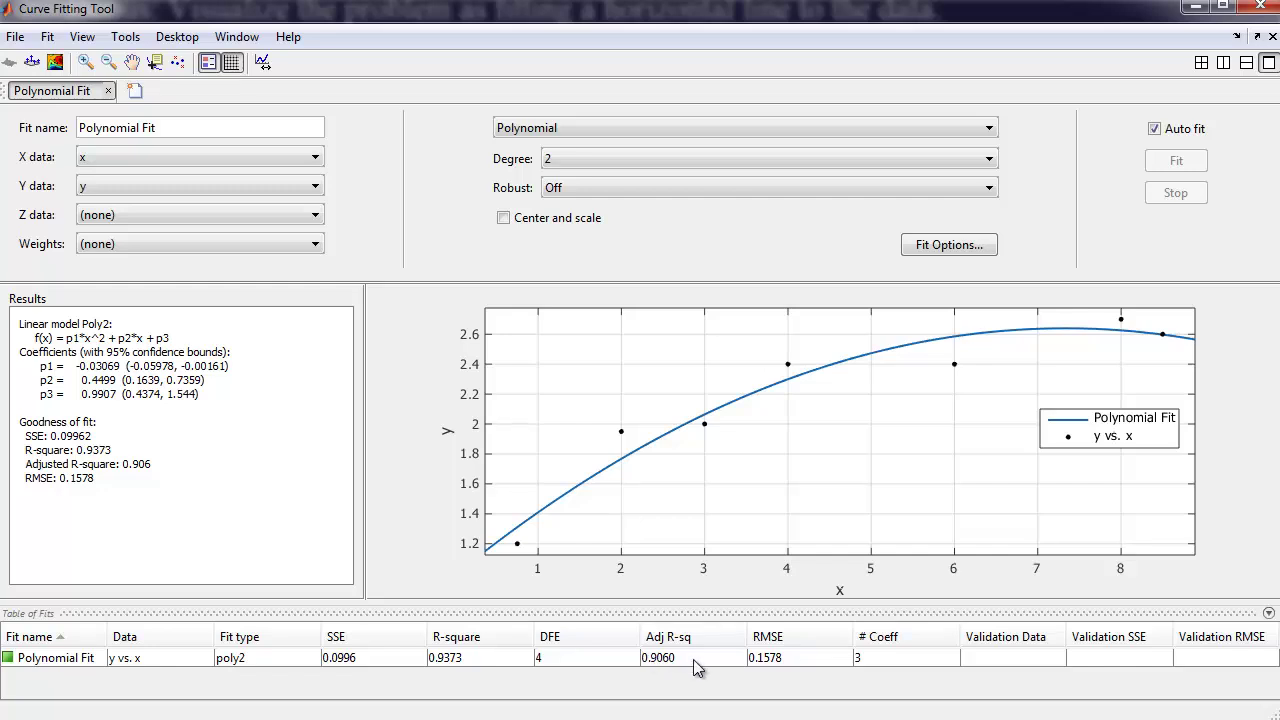
left_click(865, 658)
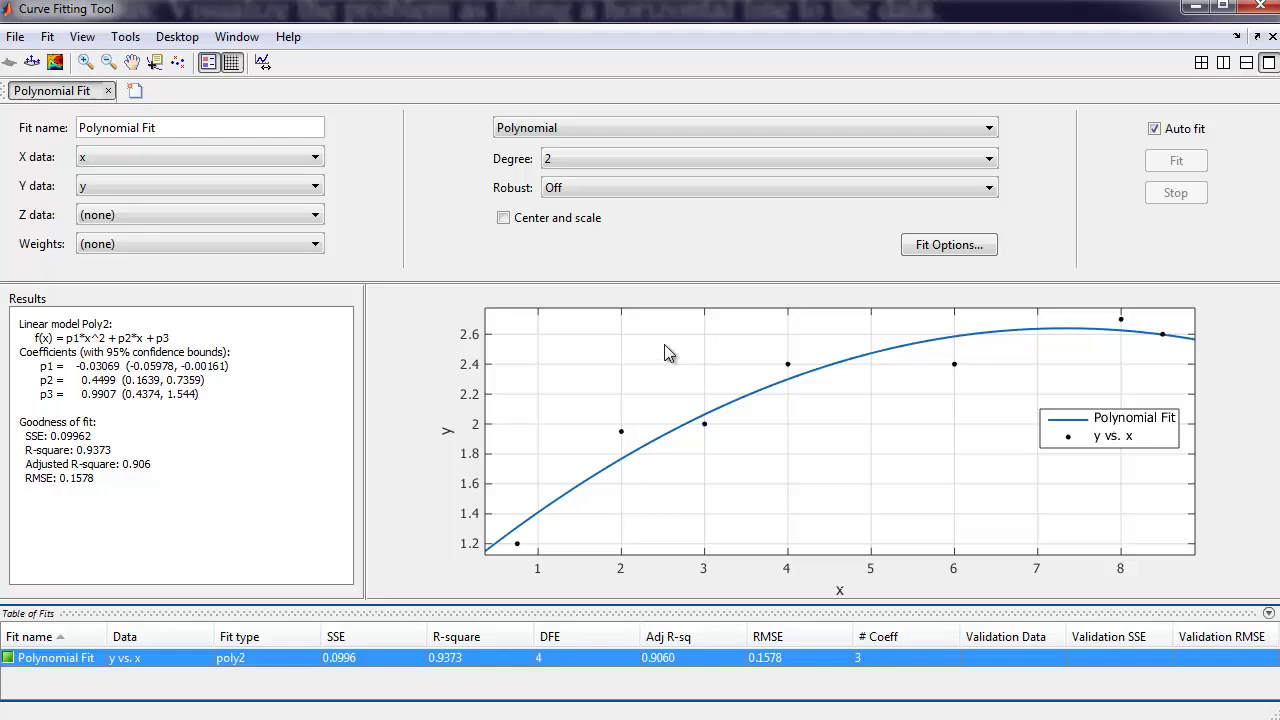
left_click(281, 129)
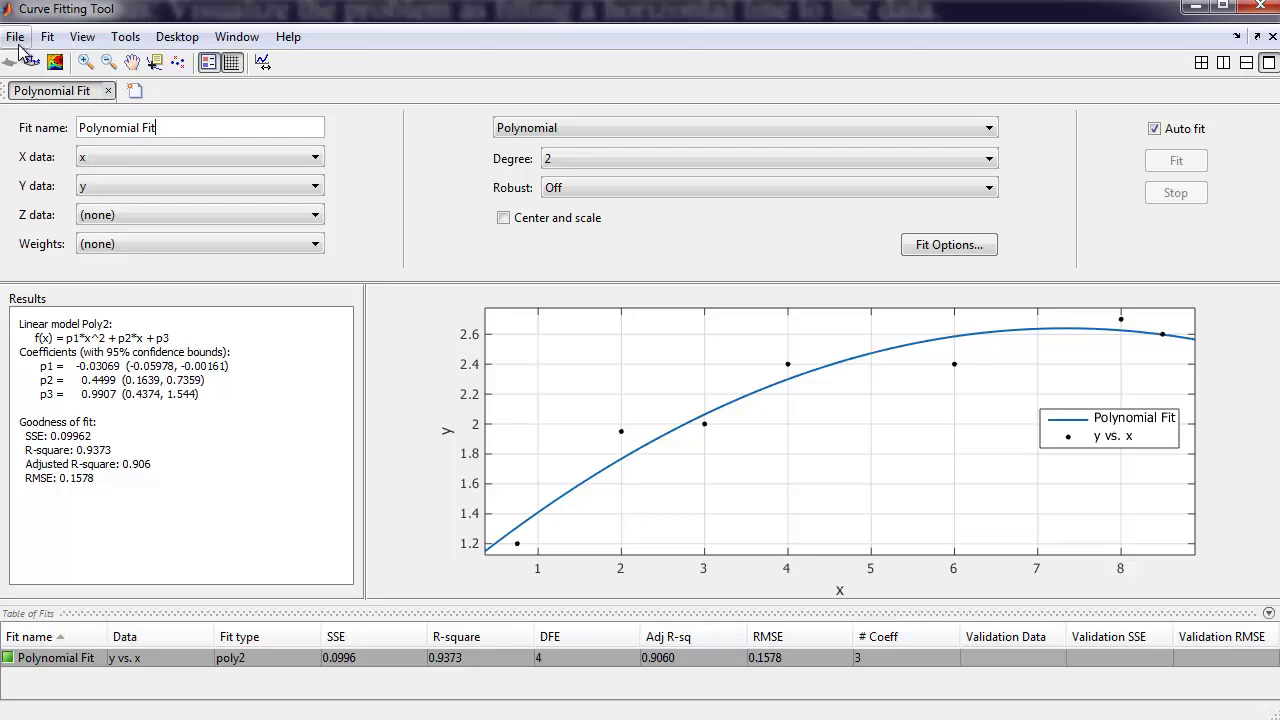
left_click(86, 62)
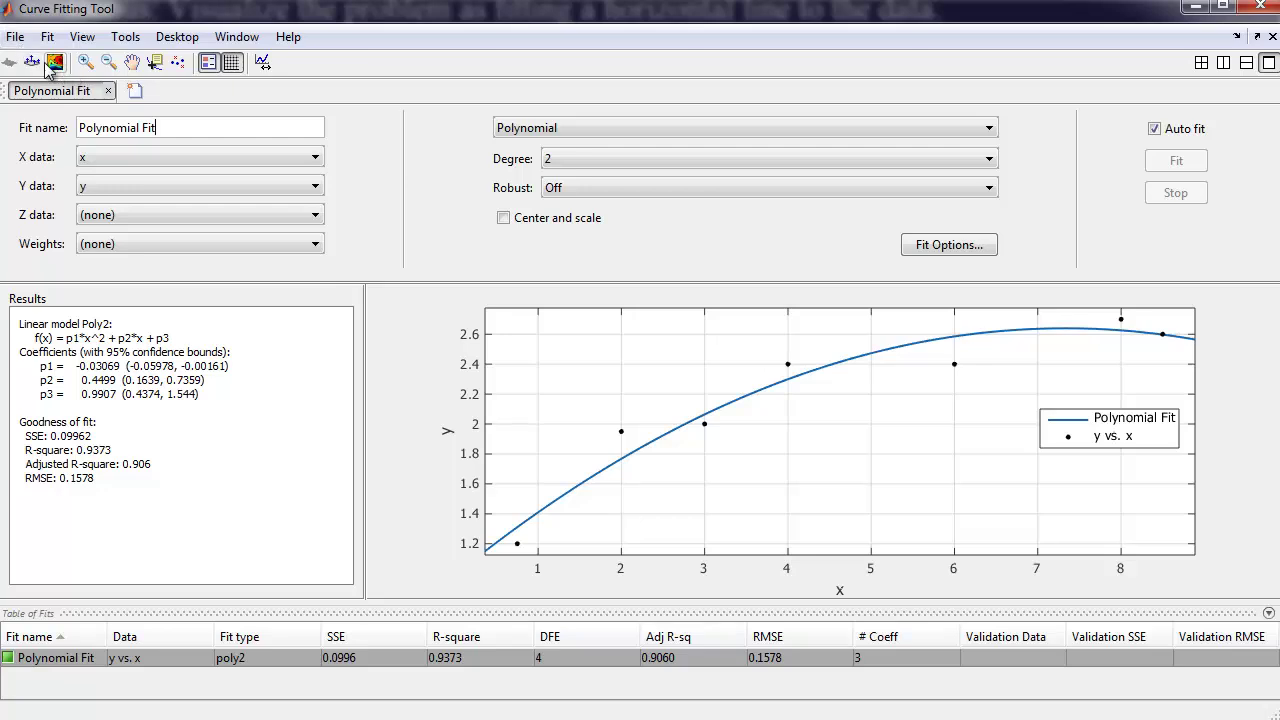